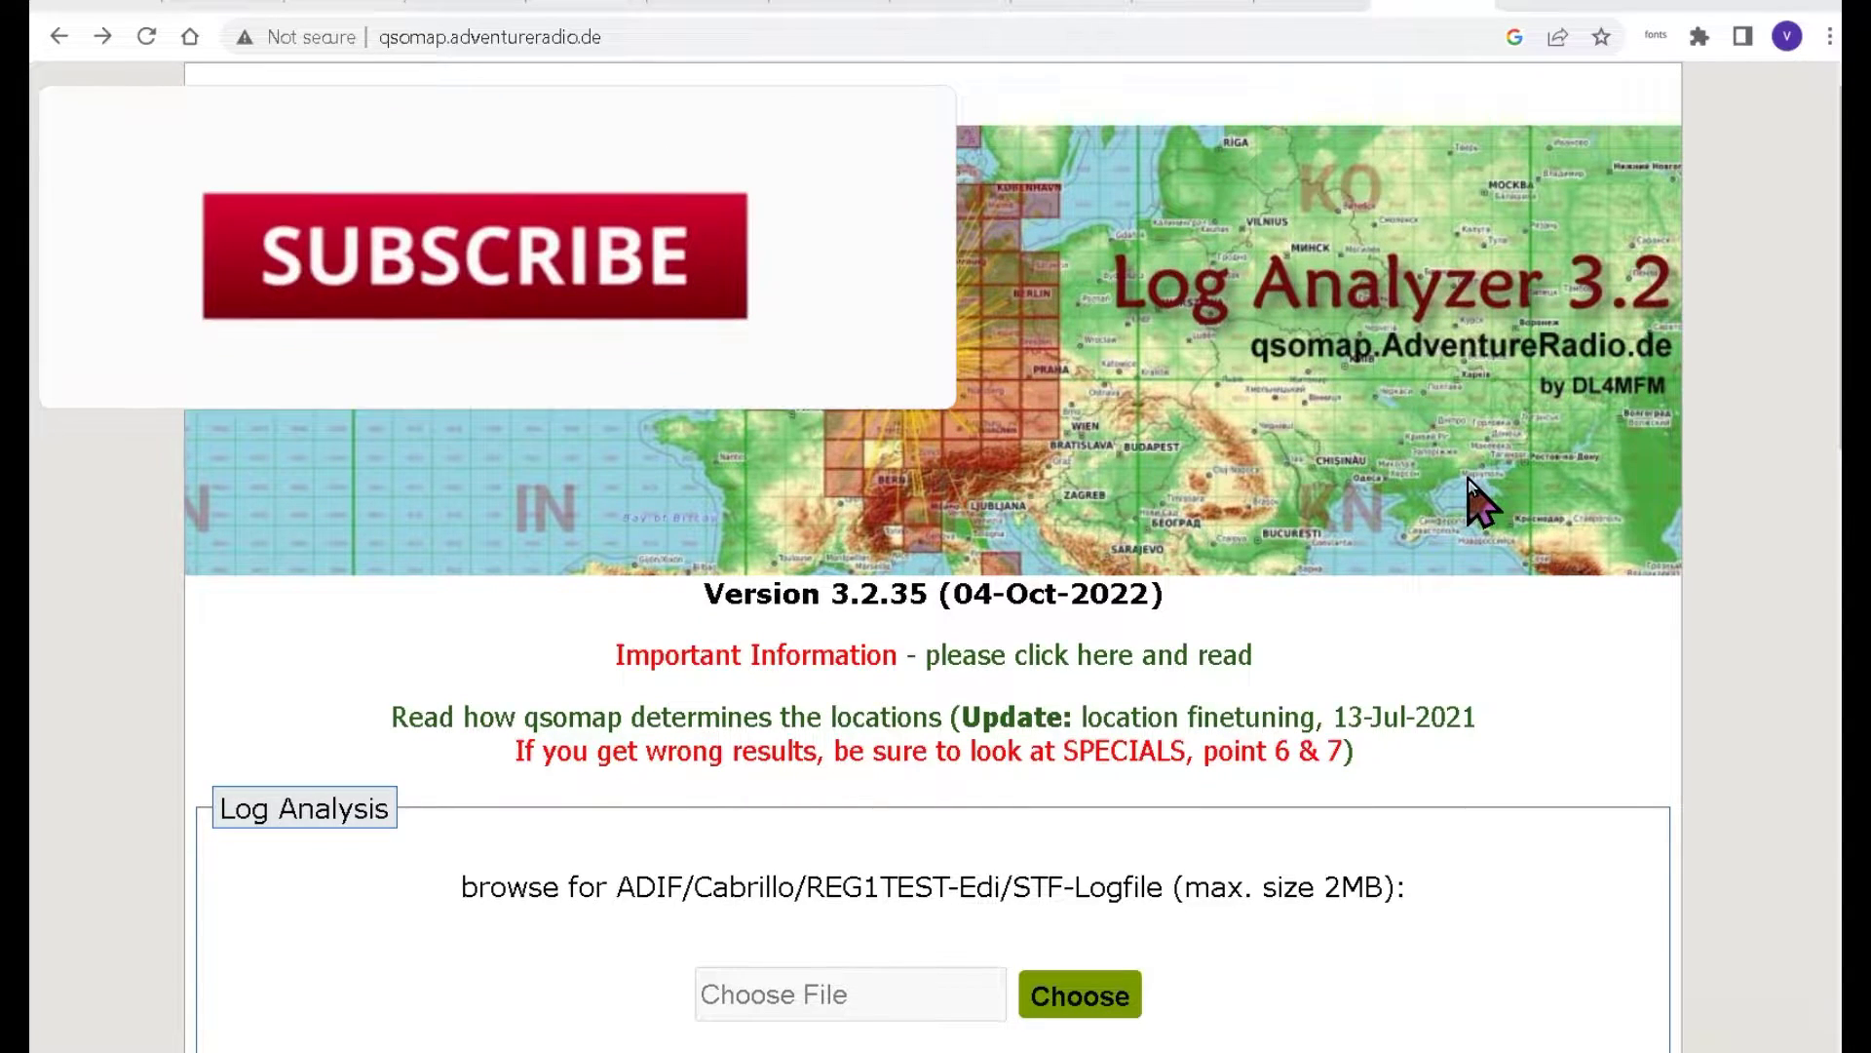
Scroll down to the Log Analysis upload form and check the browse link's tooltip.
scroll(1471, 487, "down", 2)
scroll(1452, 526, "down", 2)
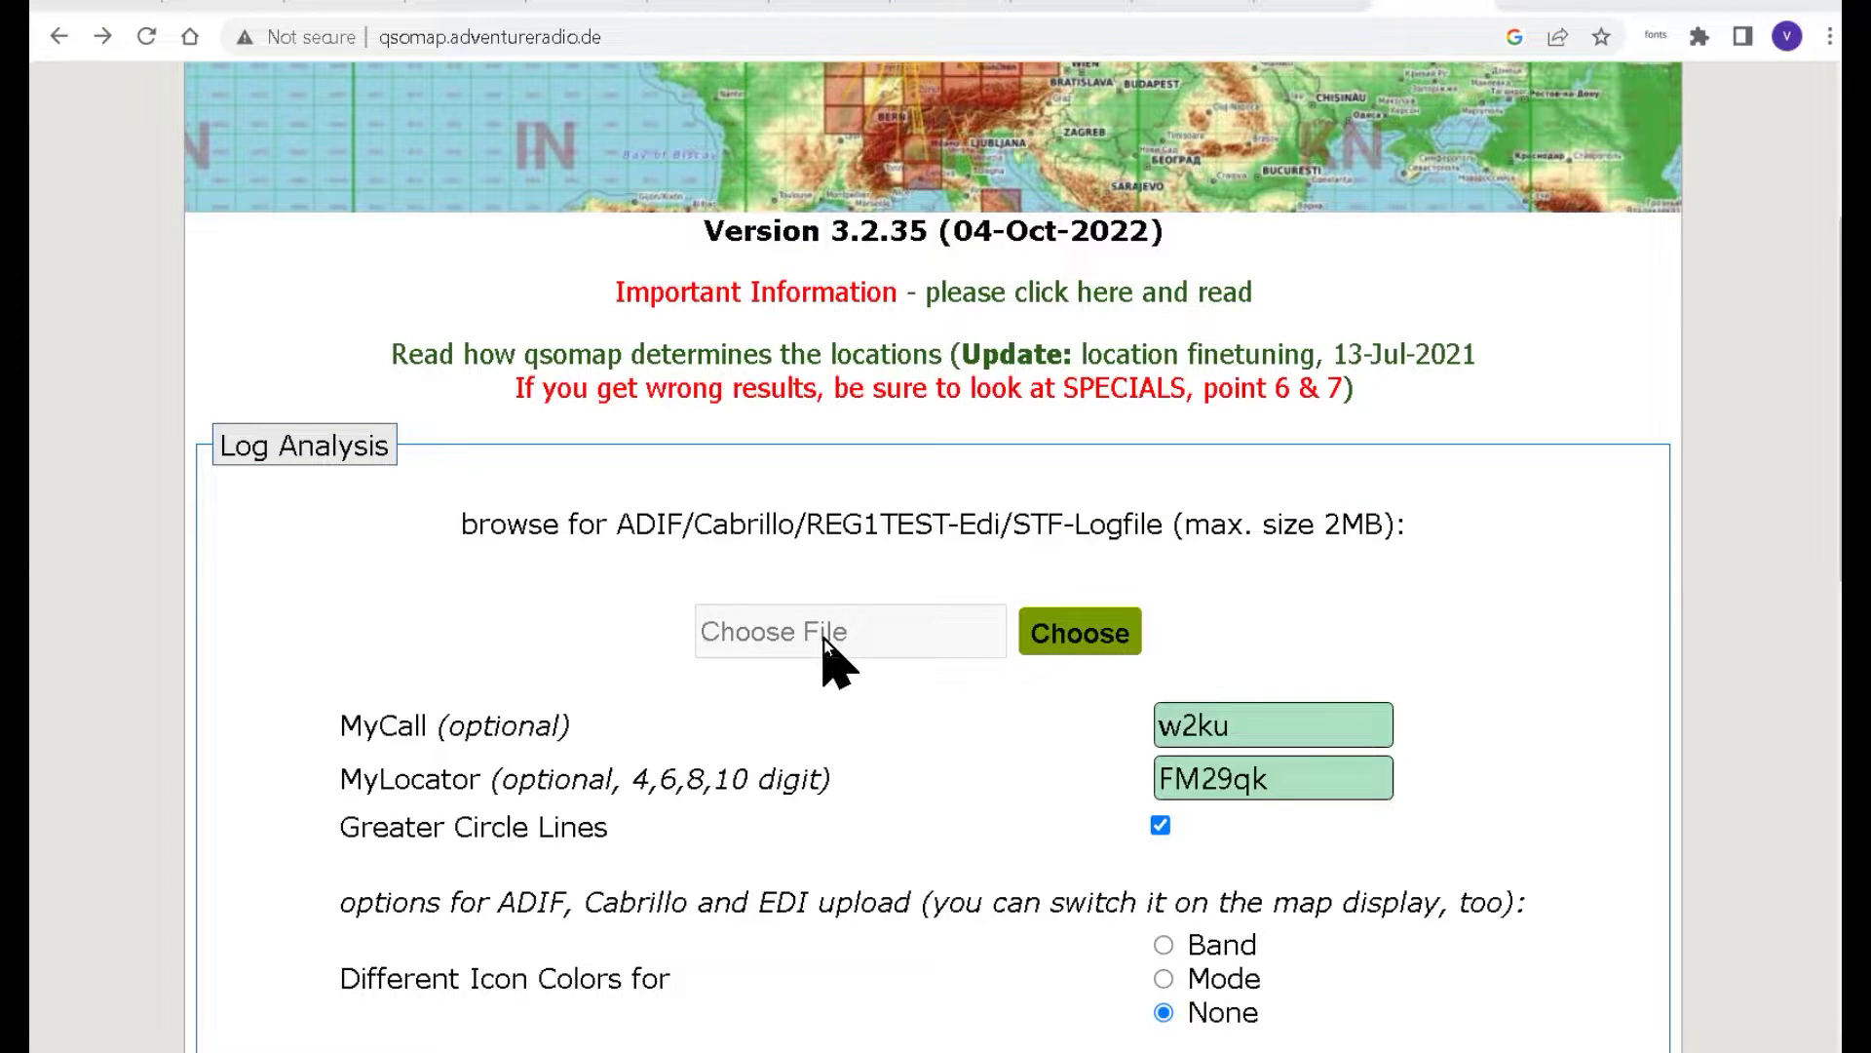
mouse_move(751, 534)
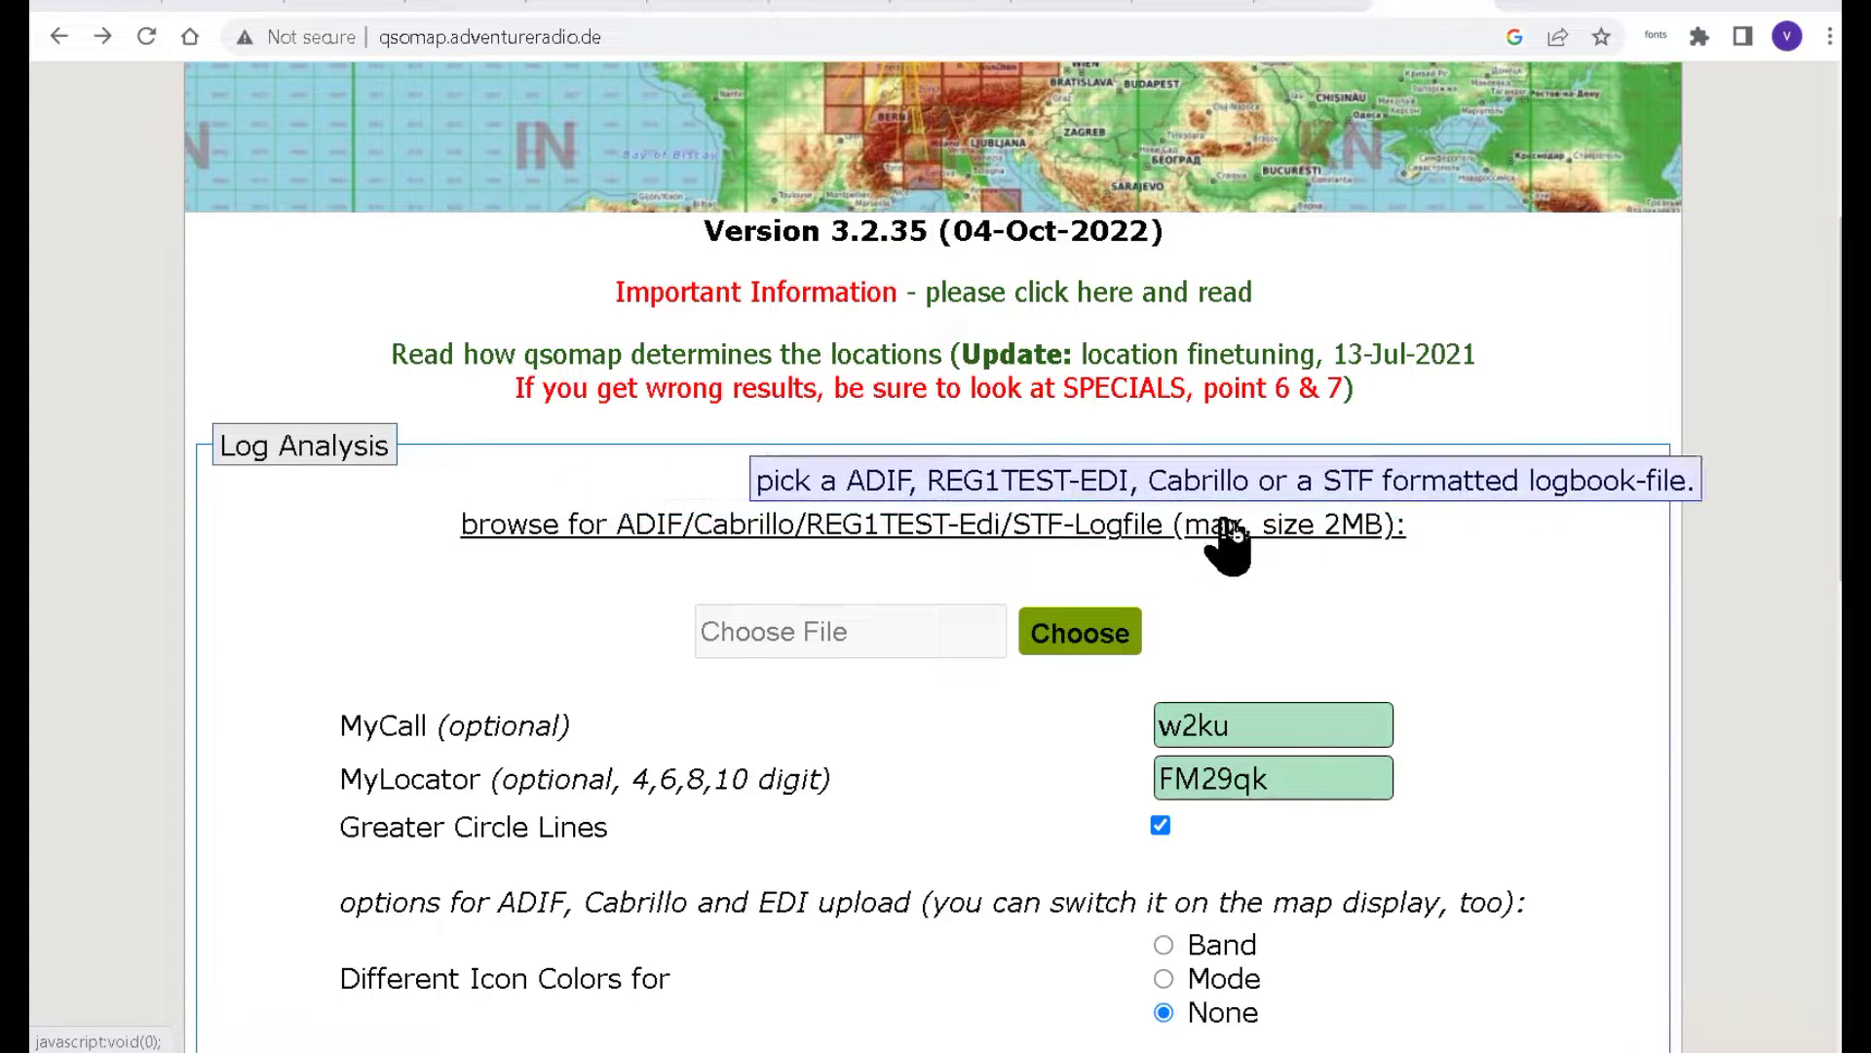
Attach ARRL-10.adi from the Downloads folder as the log file.
left_click(1099, 633)
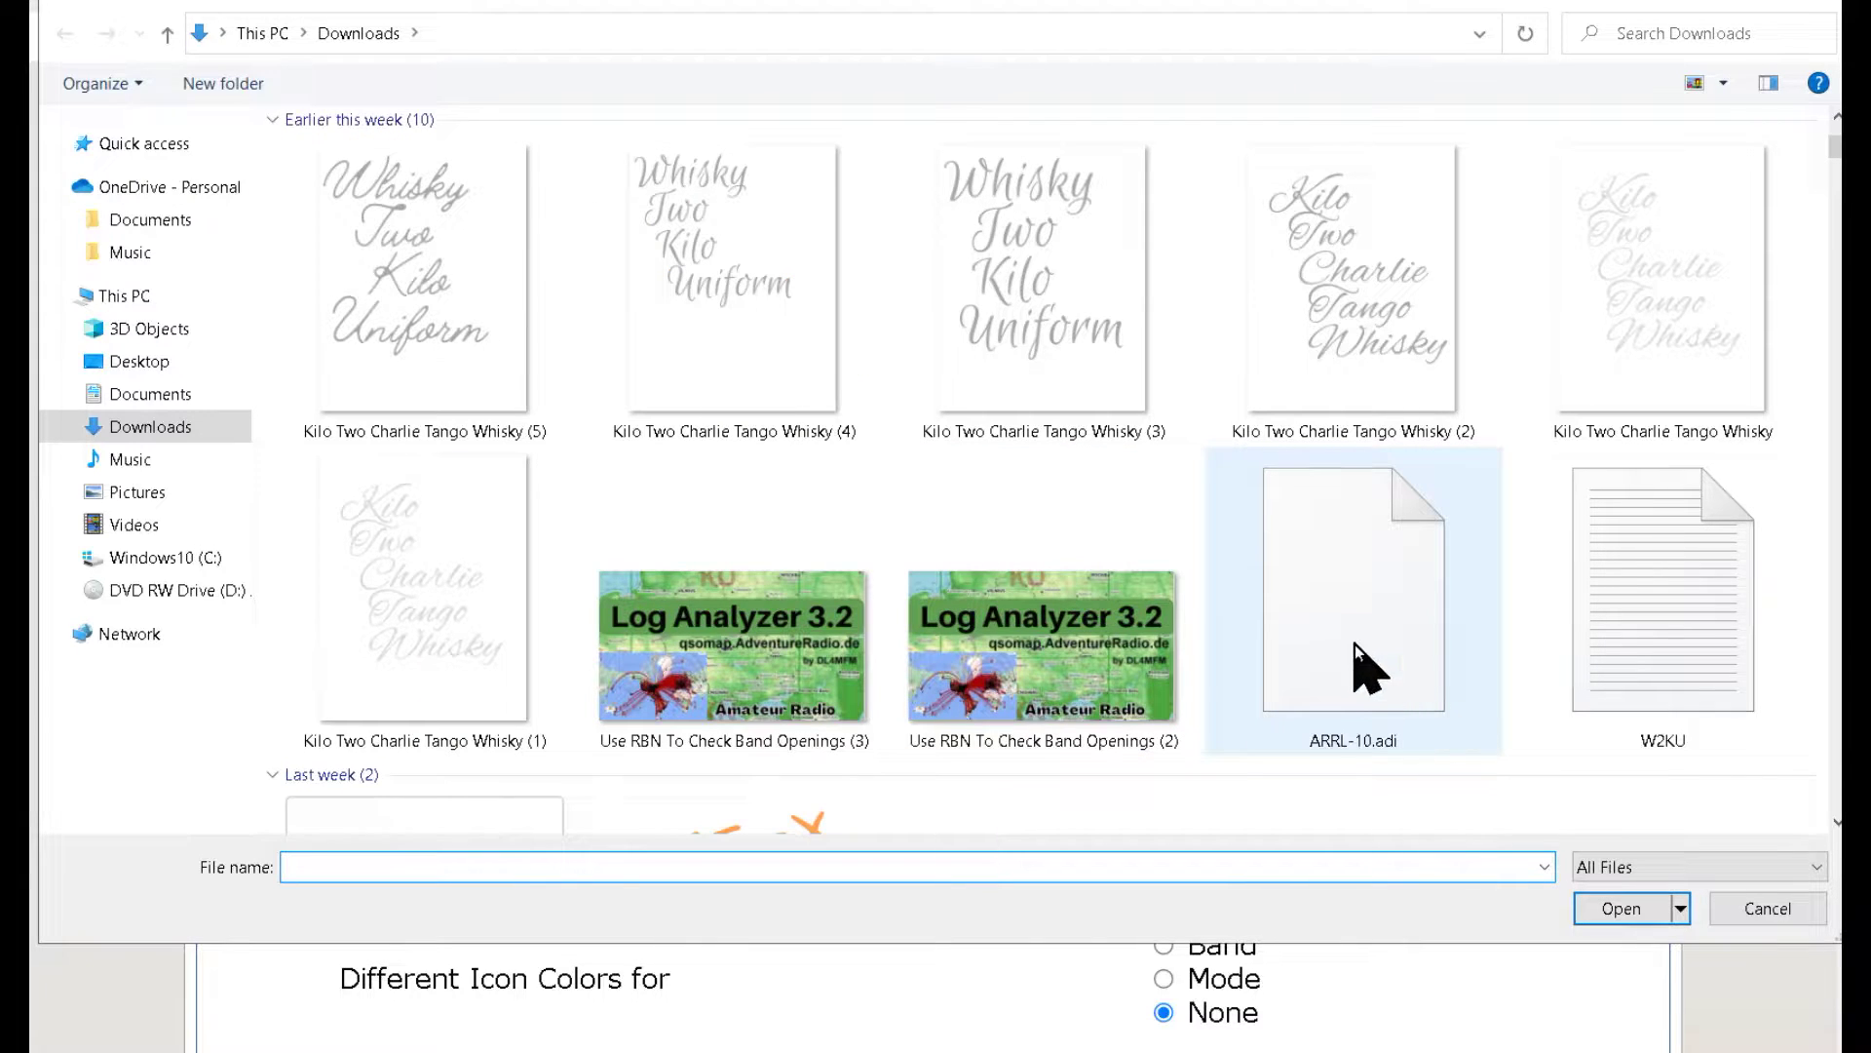
left_click(1364, 614)
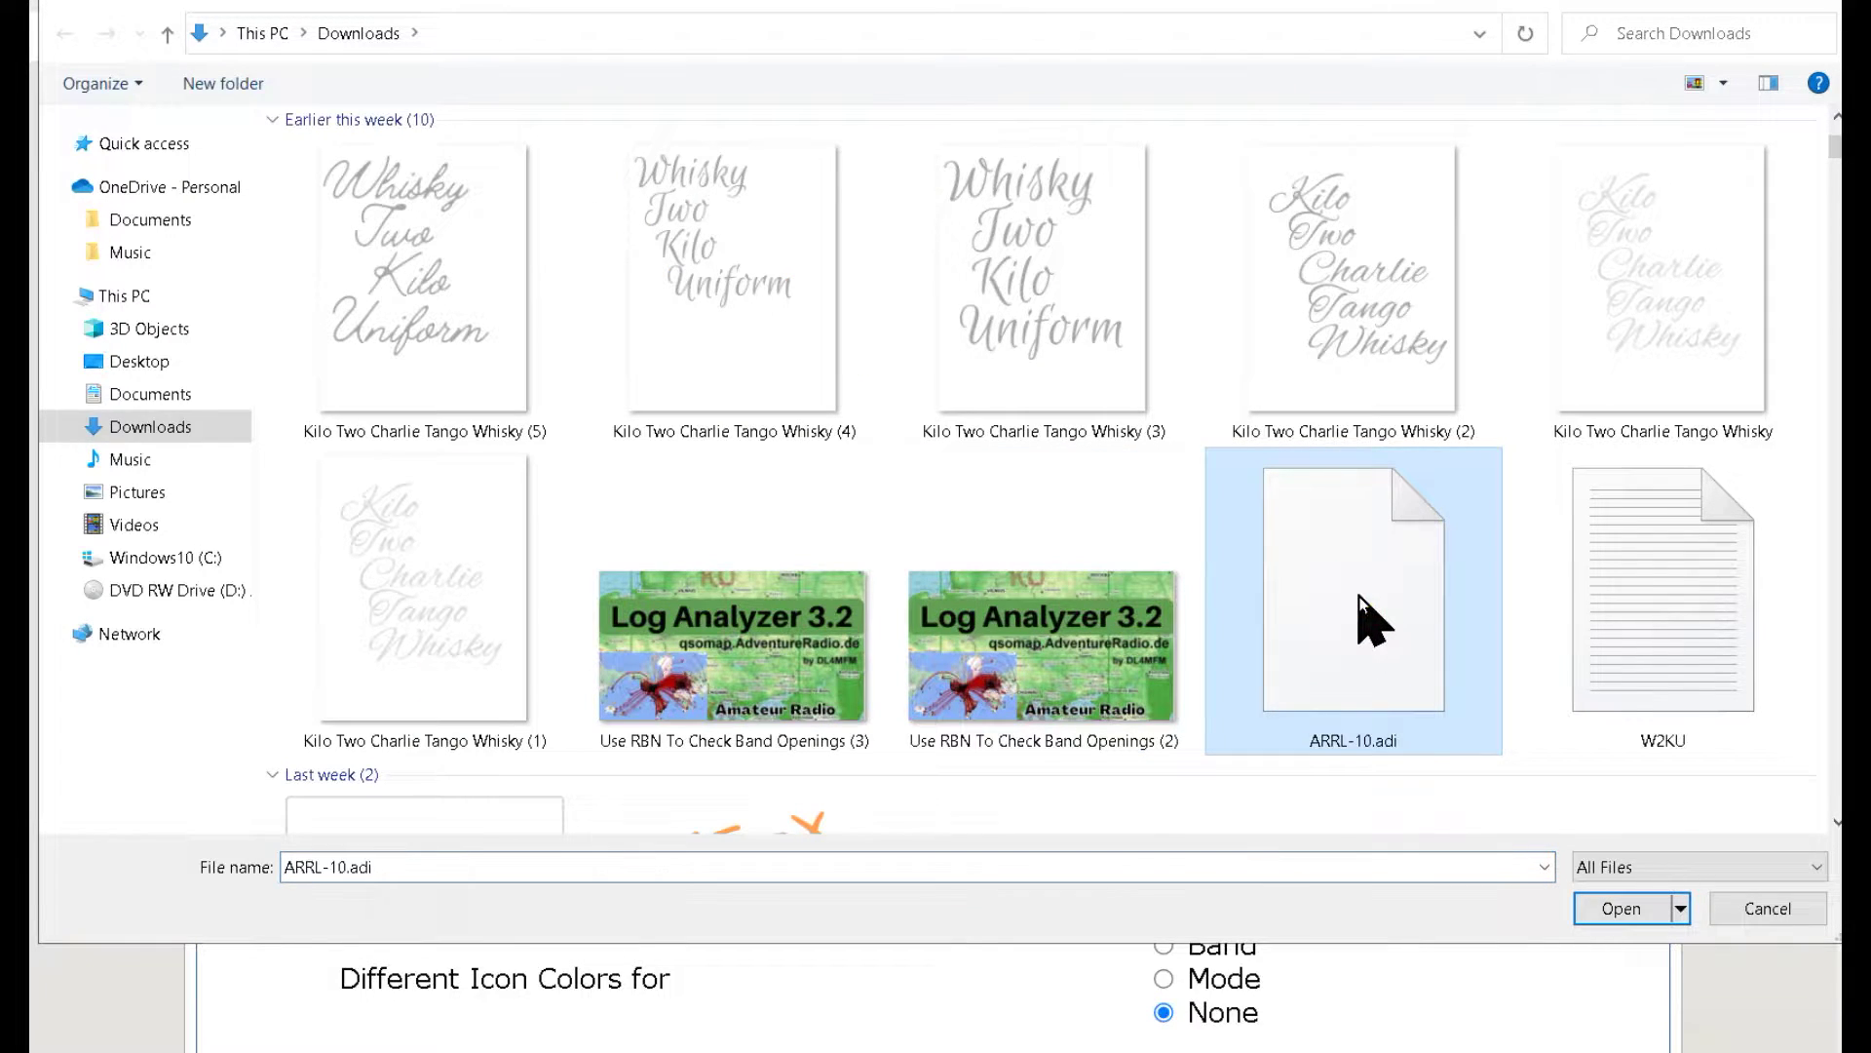
left_click(1621, 911)
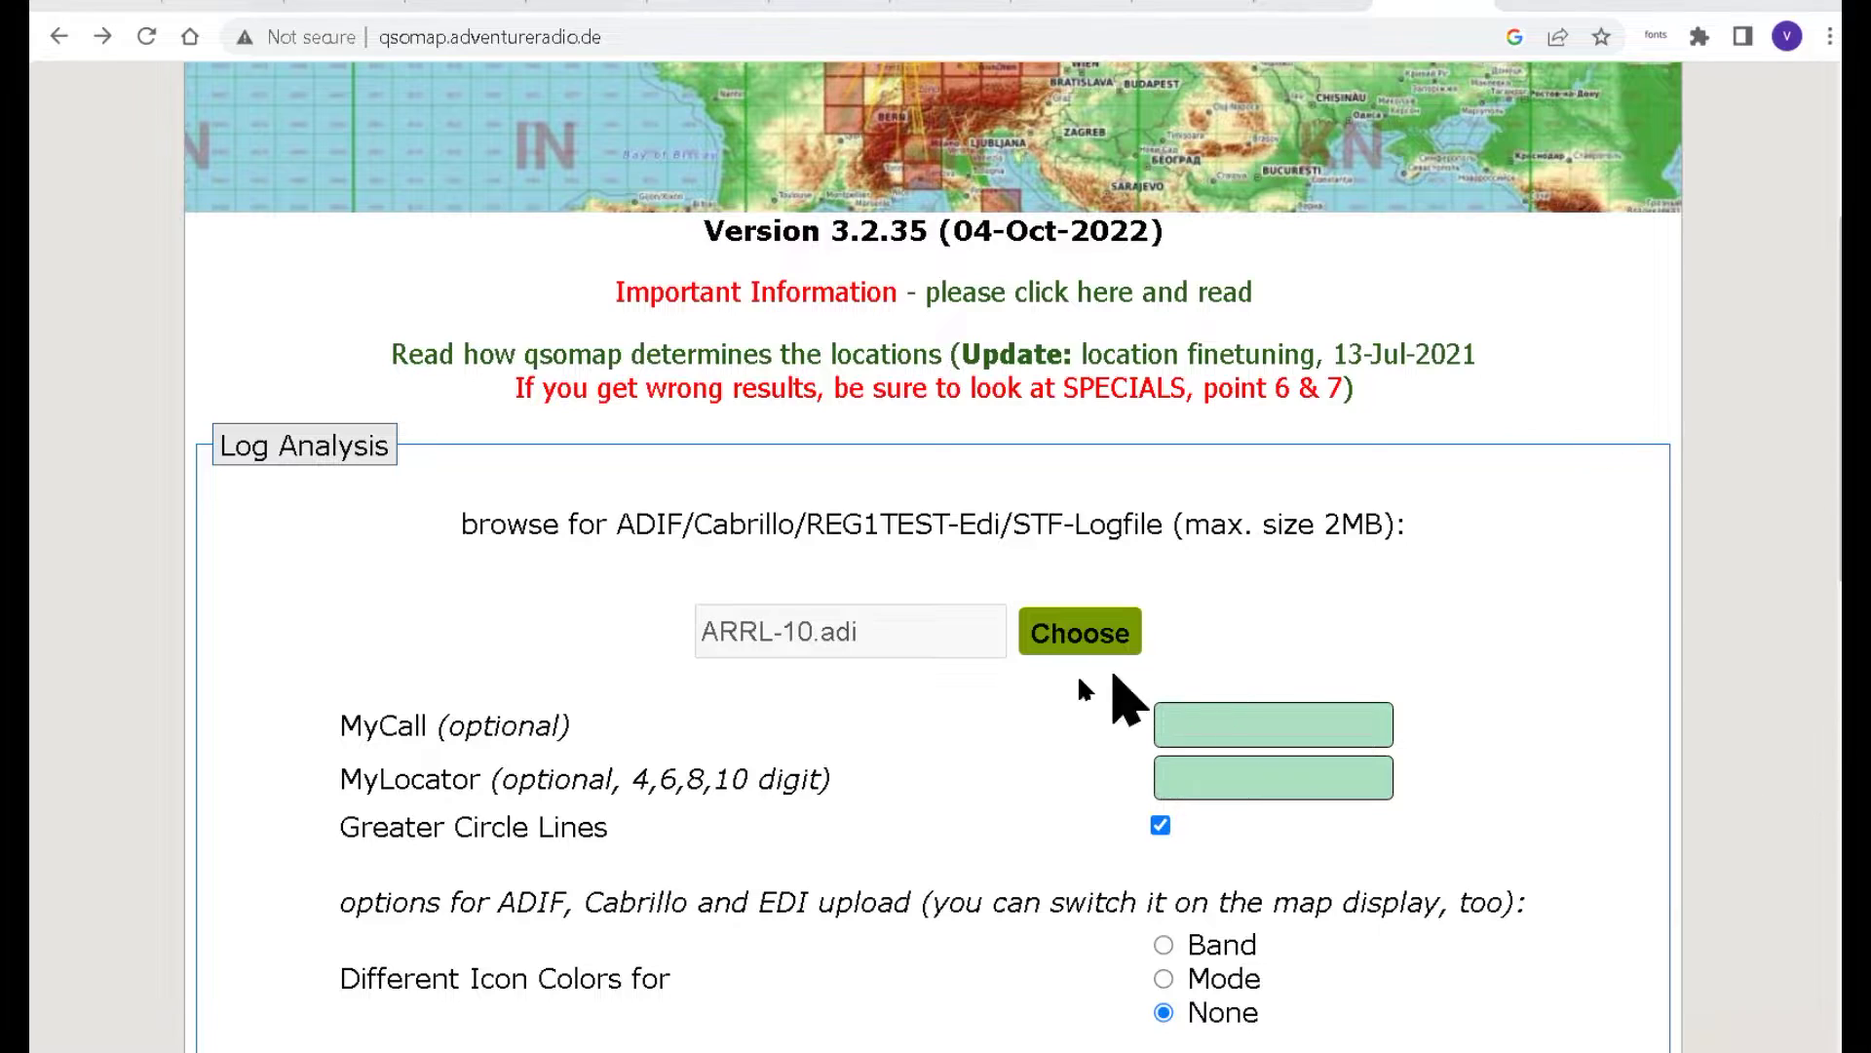
Fill MyCall with w2ku and MyLocator with FM29qk from autofill.
left_click(1254, 726)
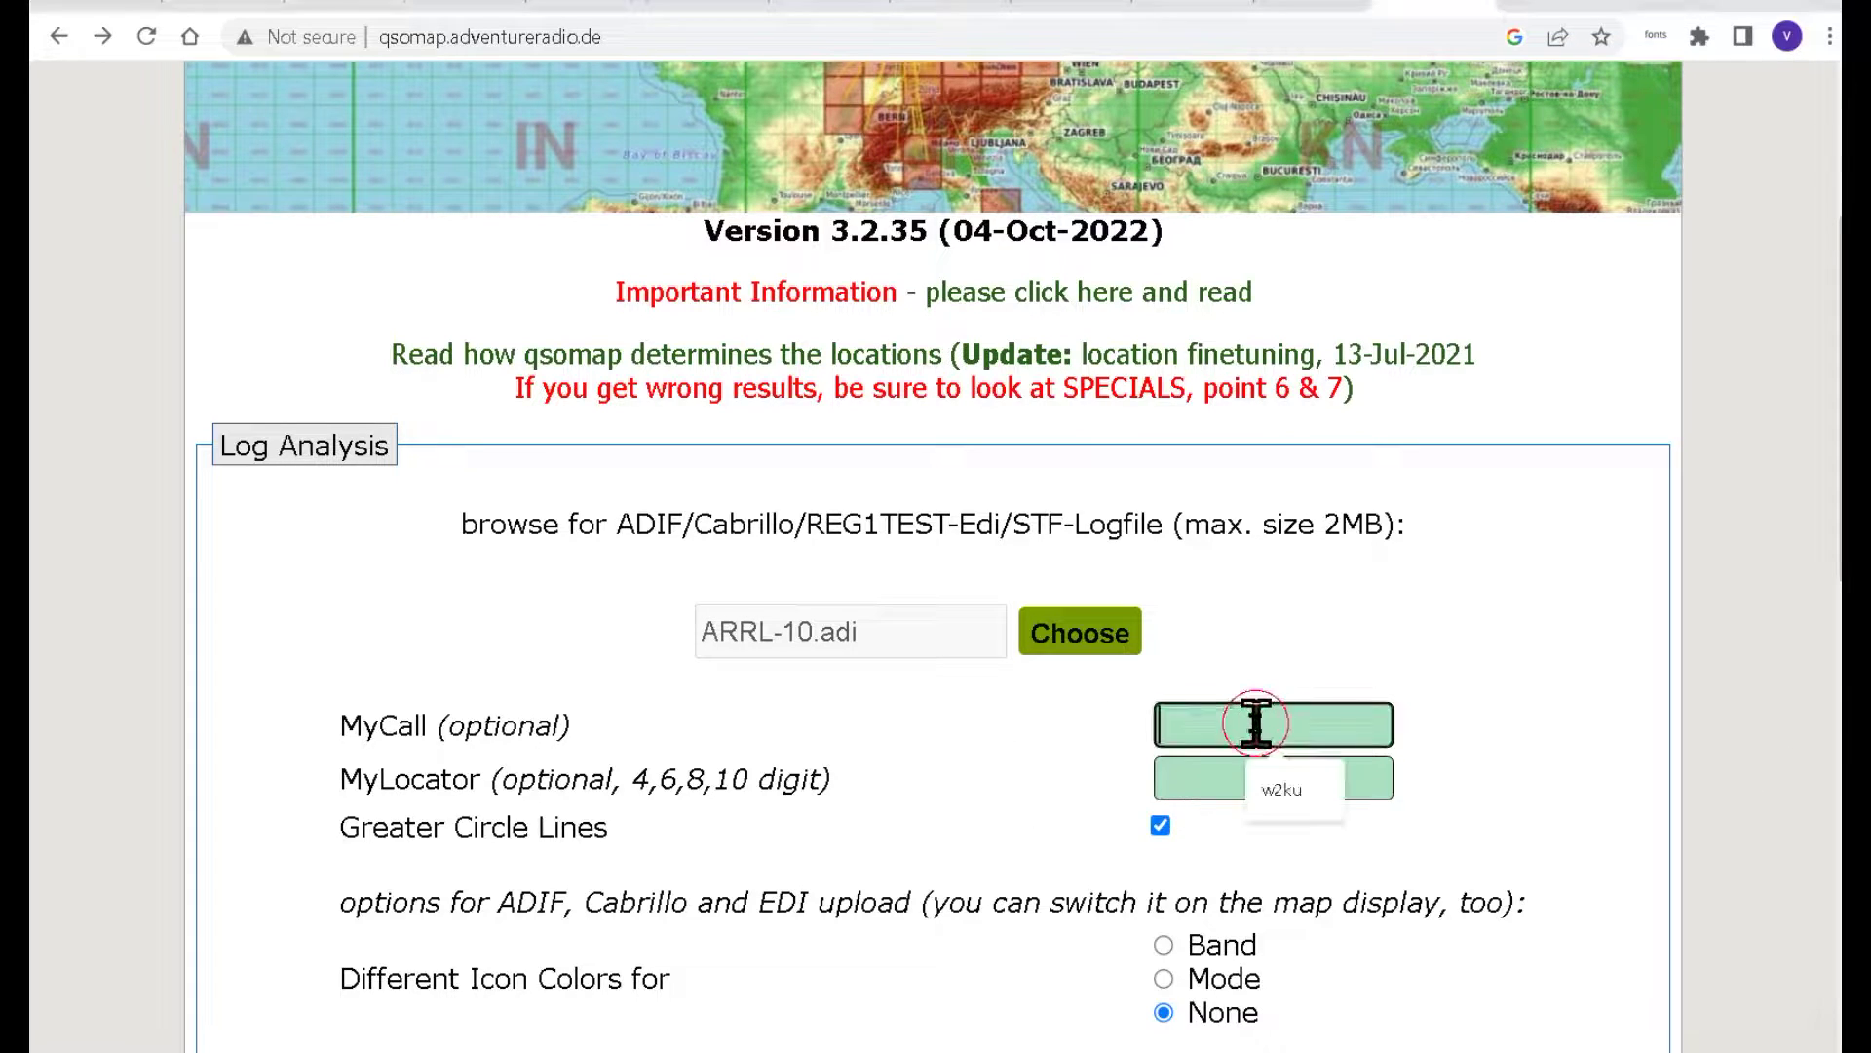
left_click(1308, 785)
left_click(1308, 785)
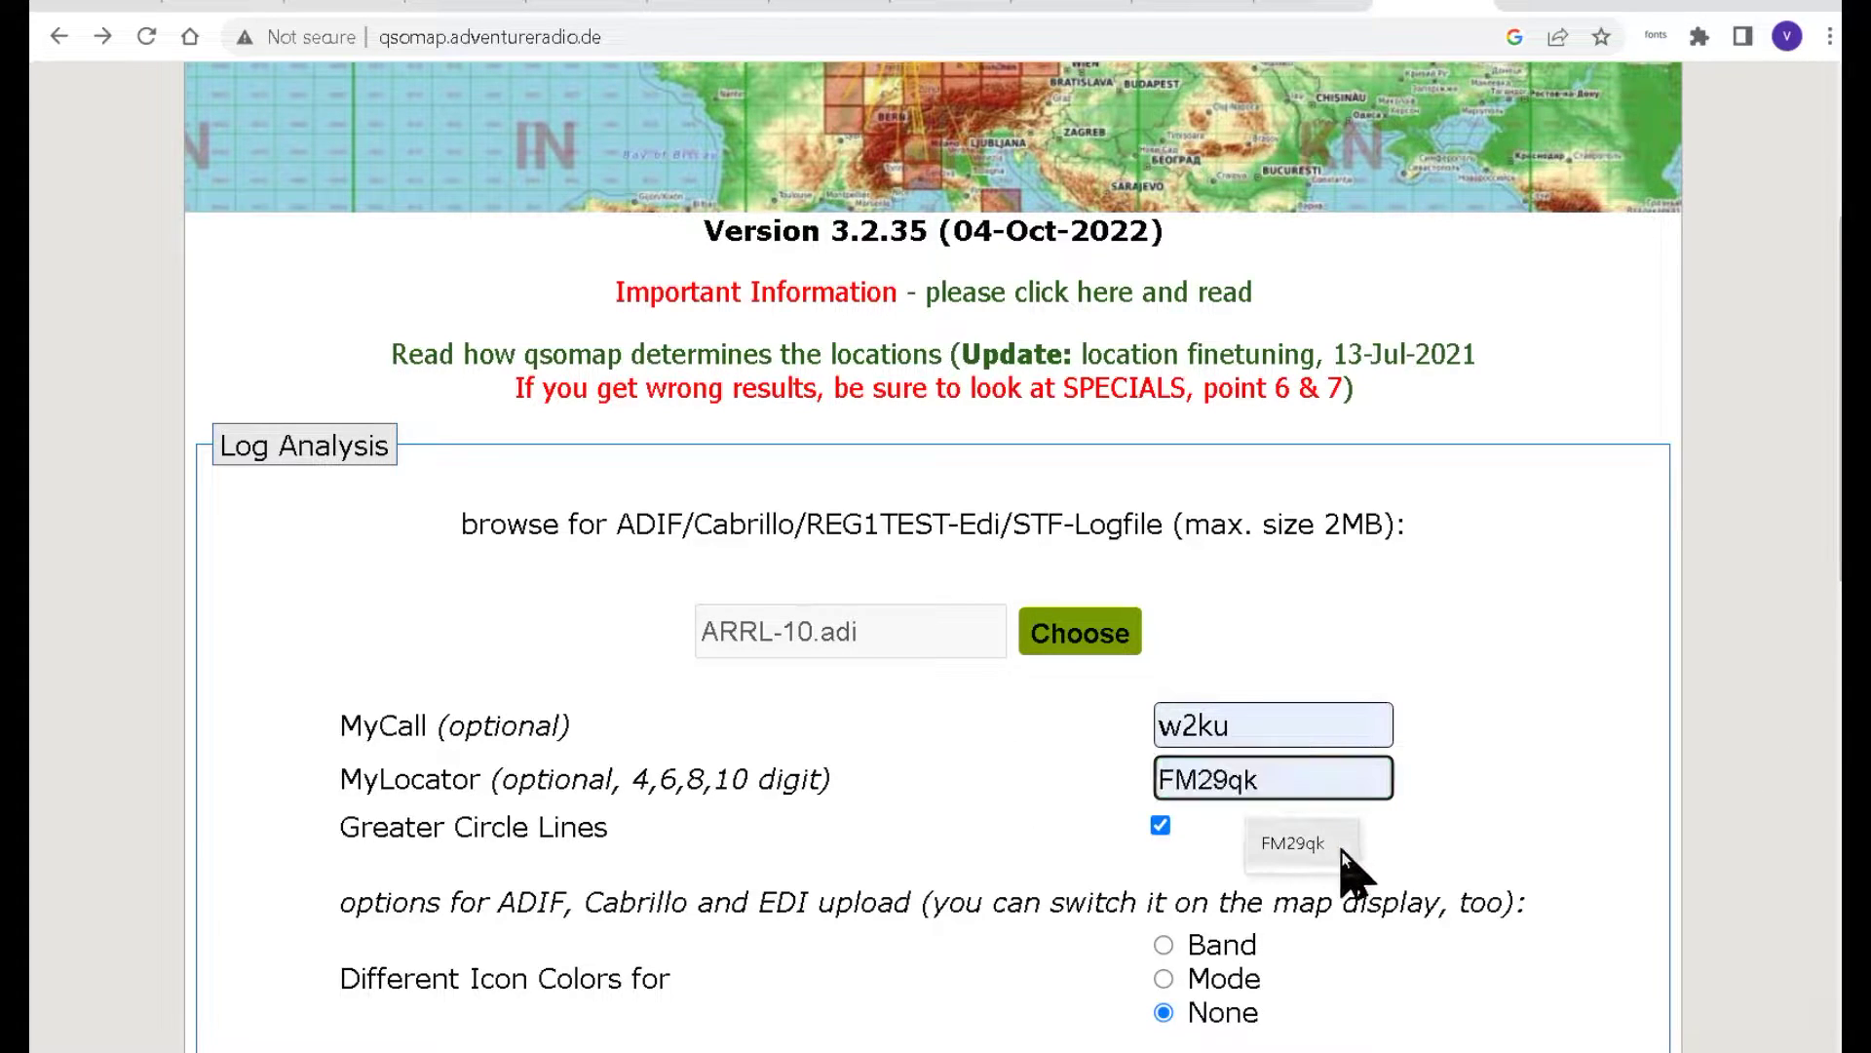
left_click(1304, 844)
Turn off Greater Circle Lines in the upload options.
scroll(1117, 760, "down", 2)
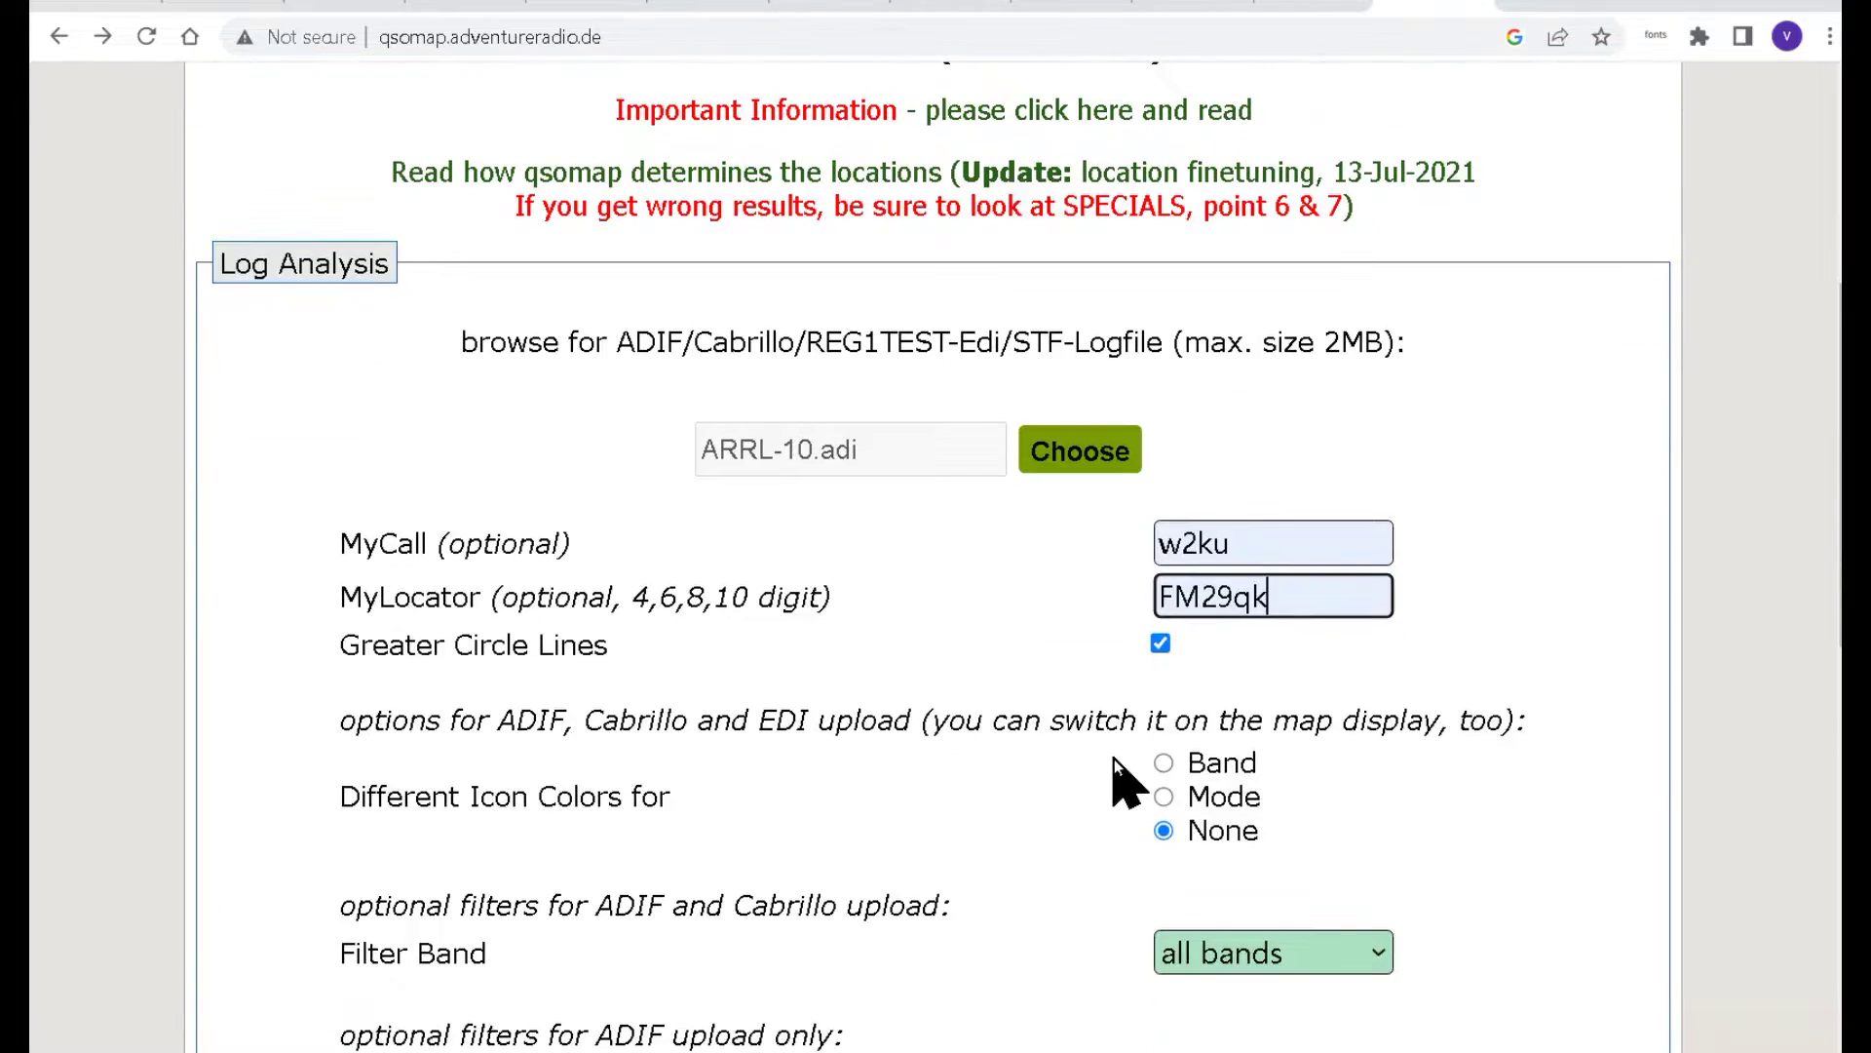
left_click(1160, 645)
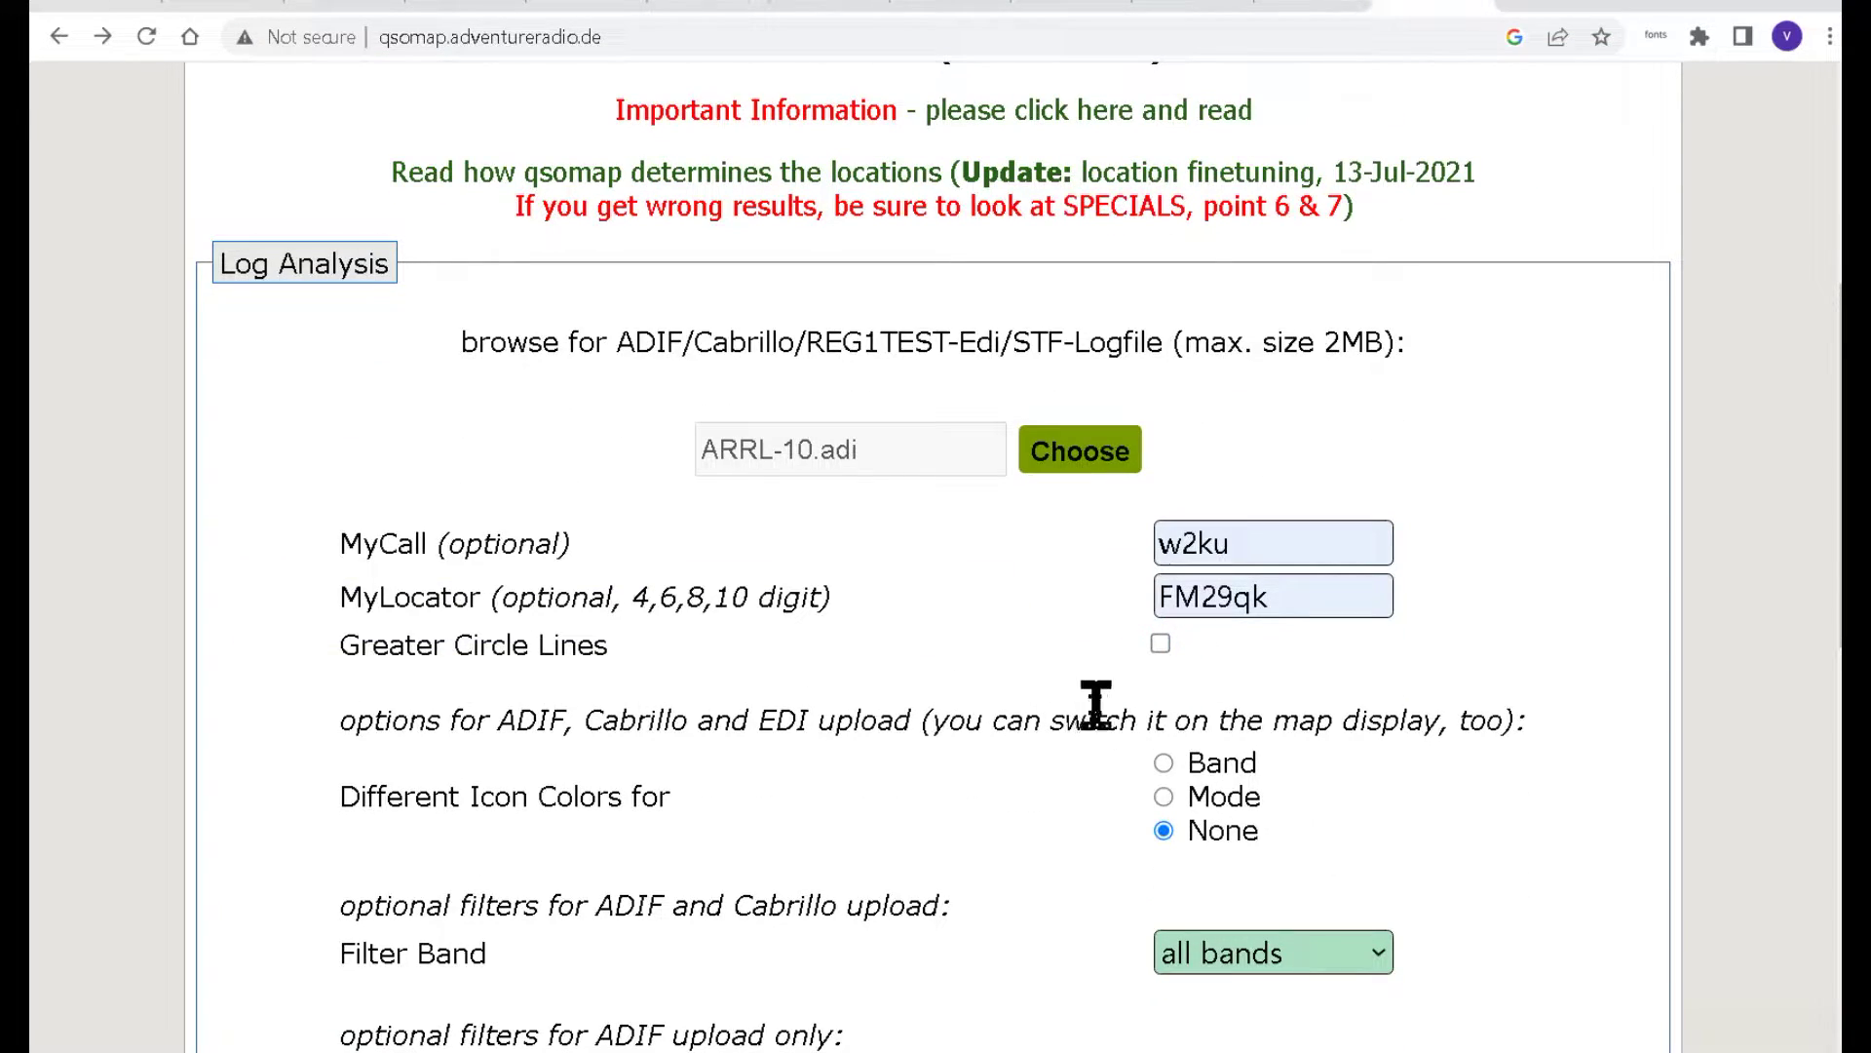
scroll(1384, 616, "down", 2)
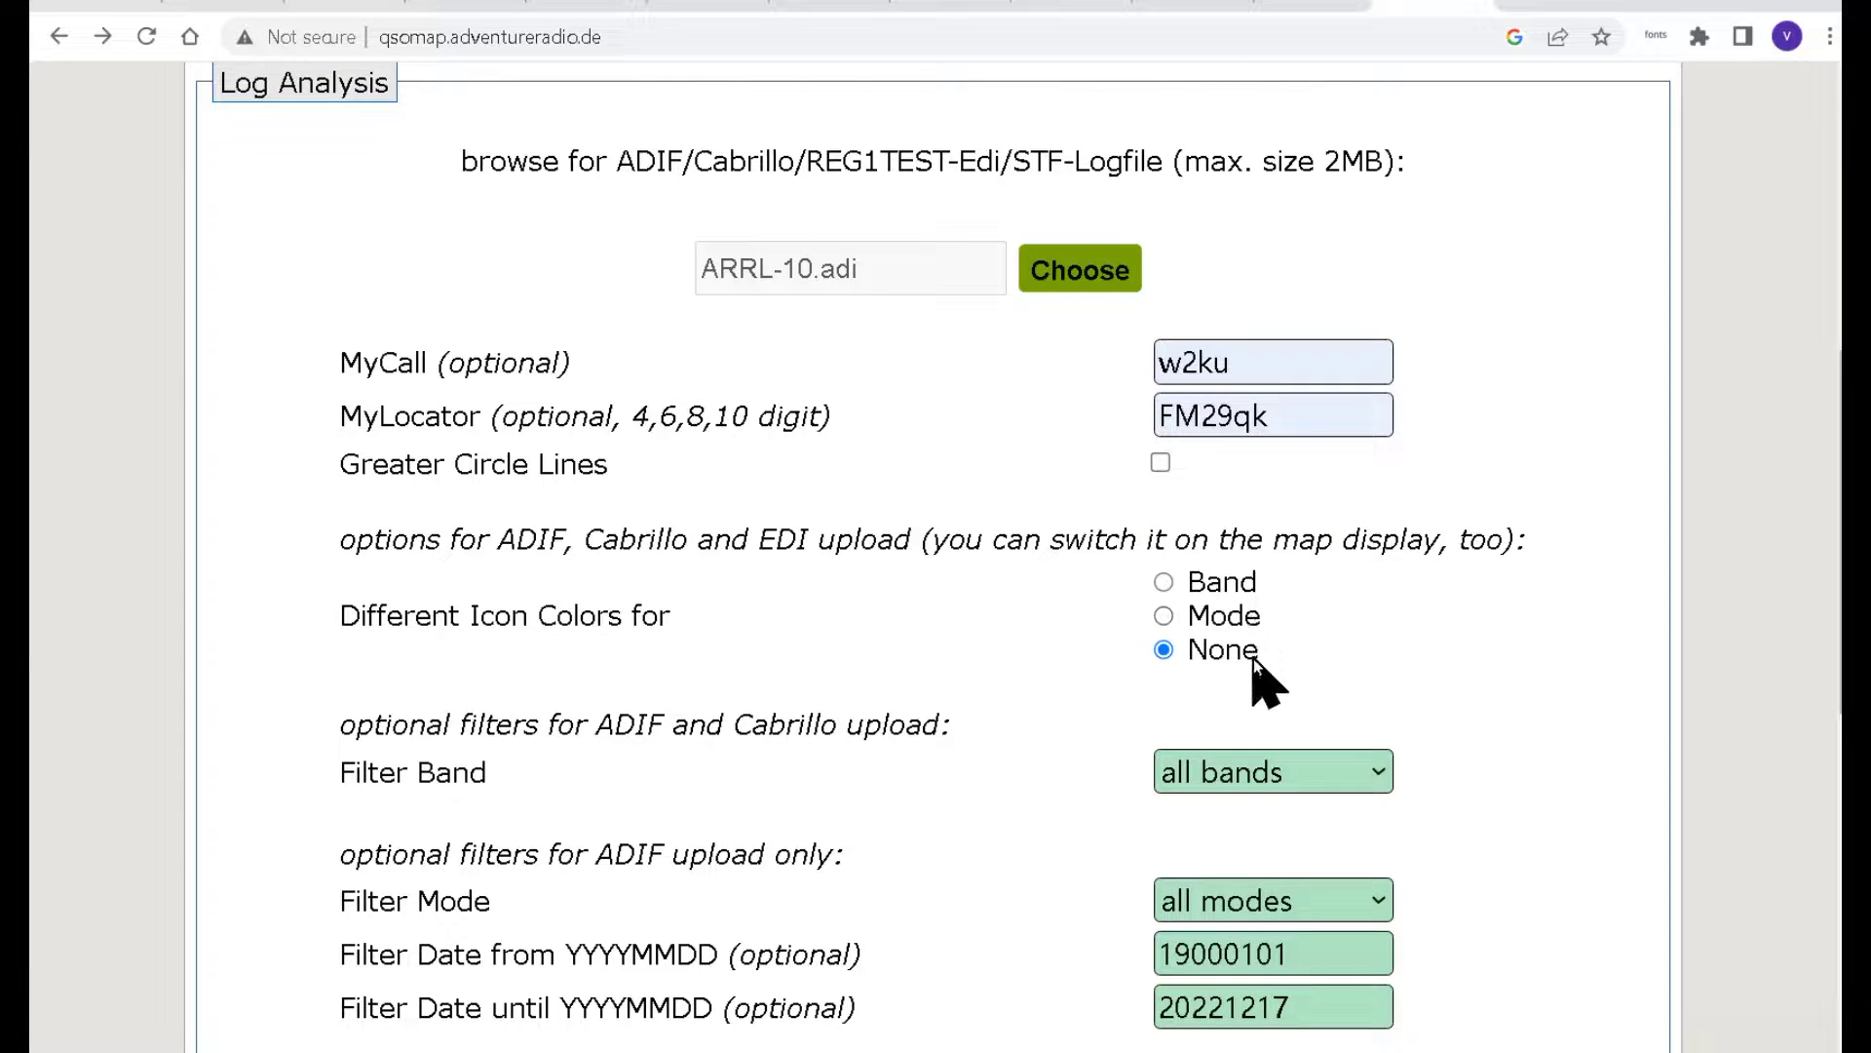
scroll(1271, 675, "down", 2)
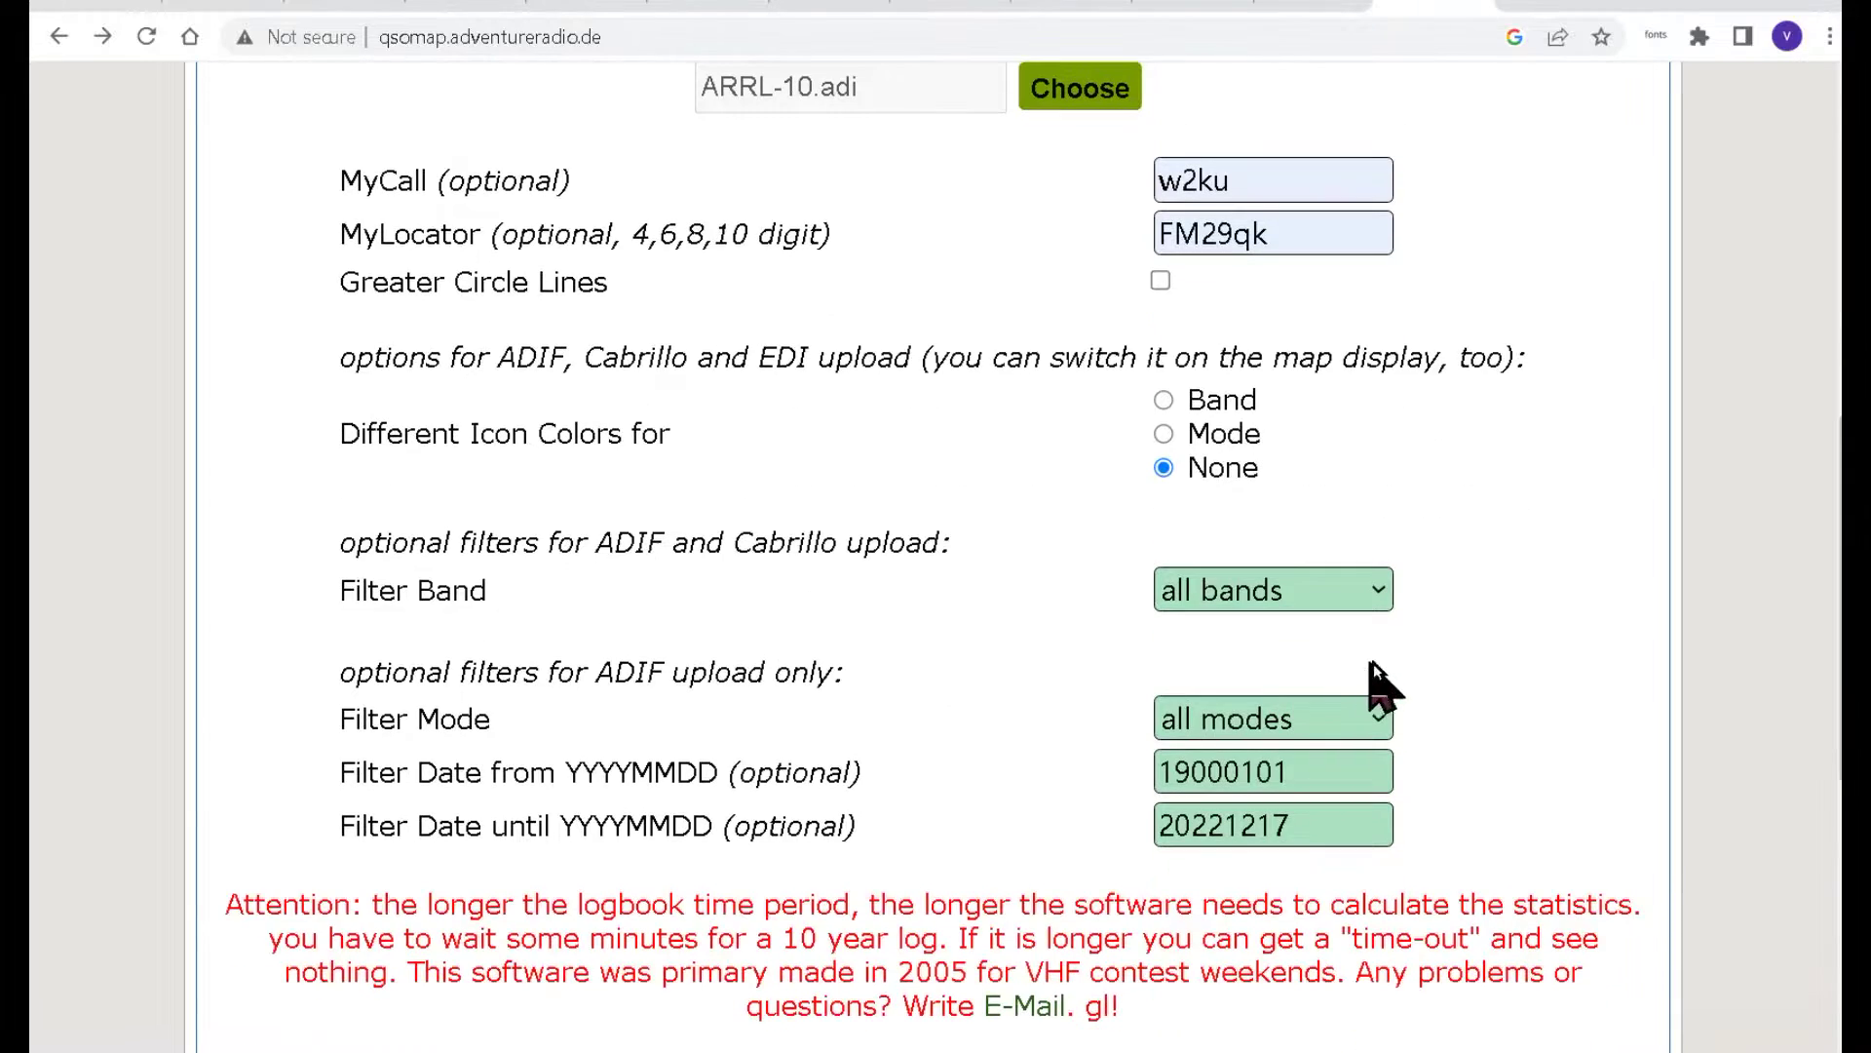
left_click(1372, 598)
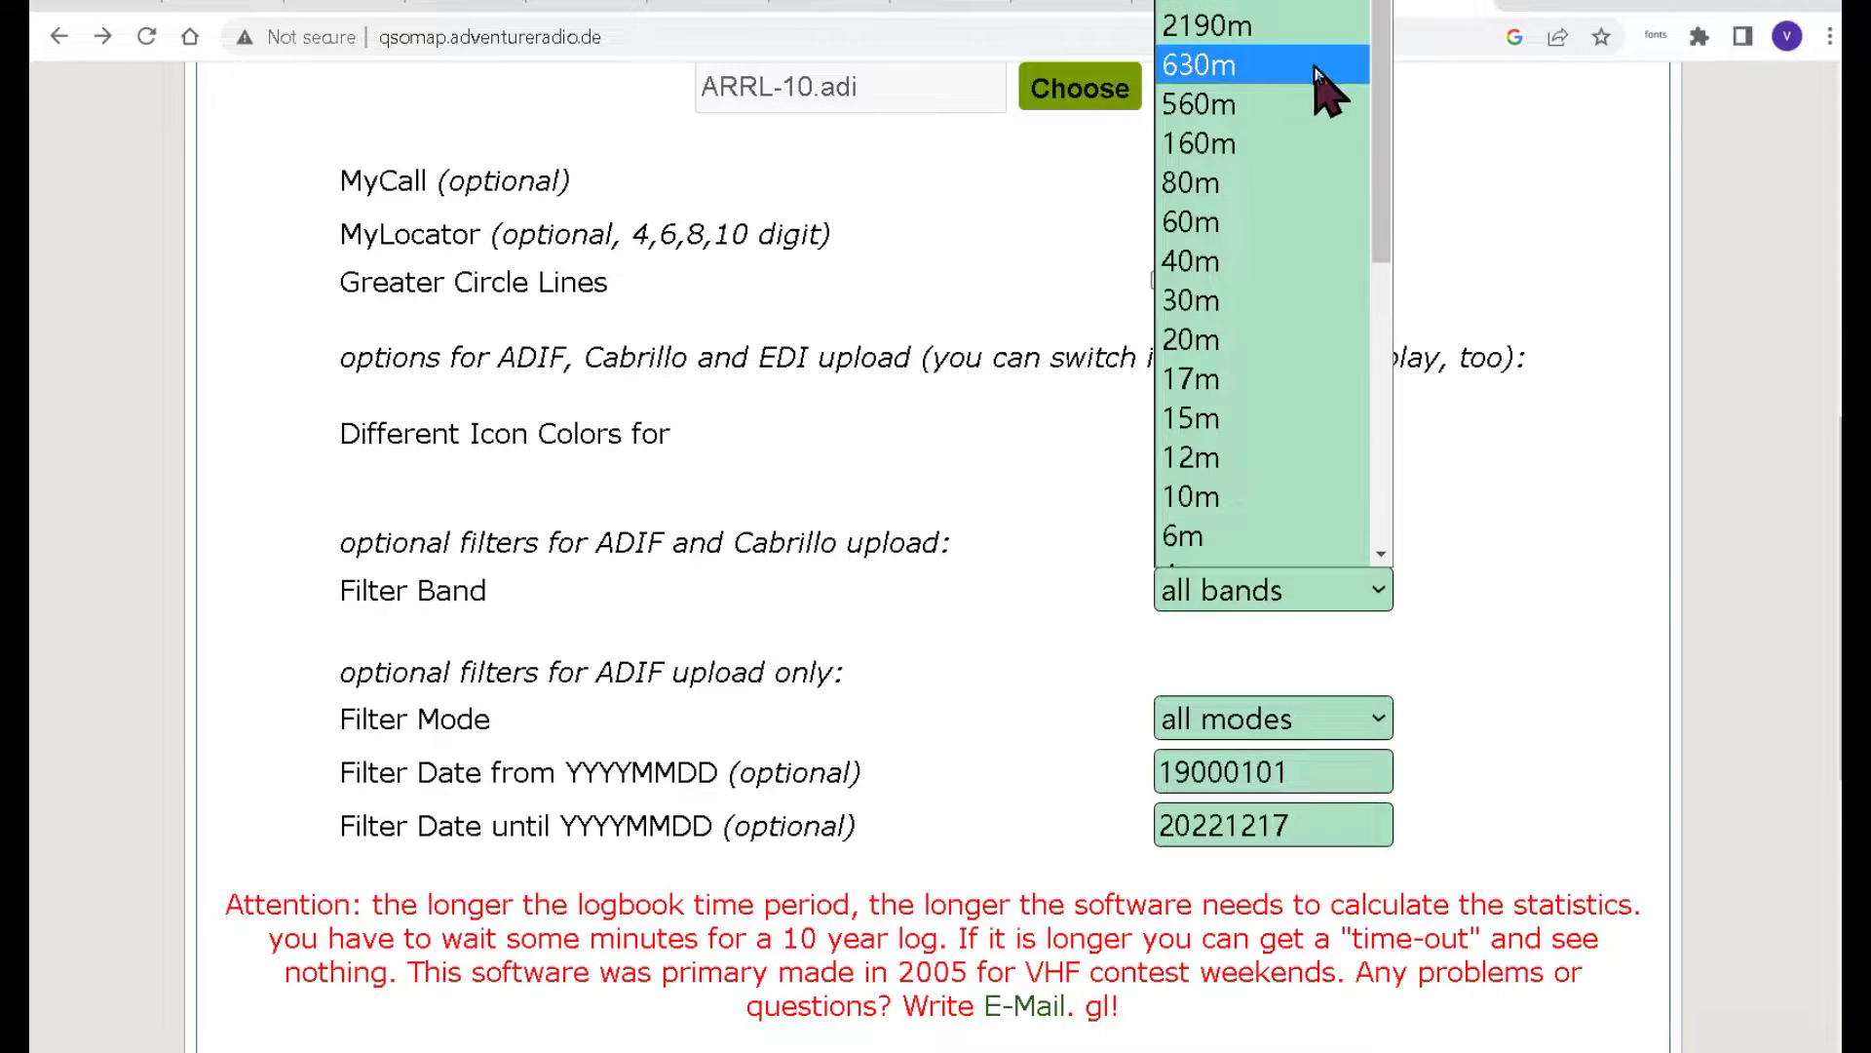
left_click(1386, 593)
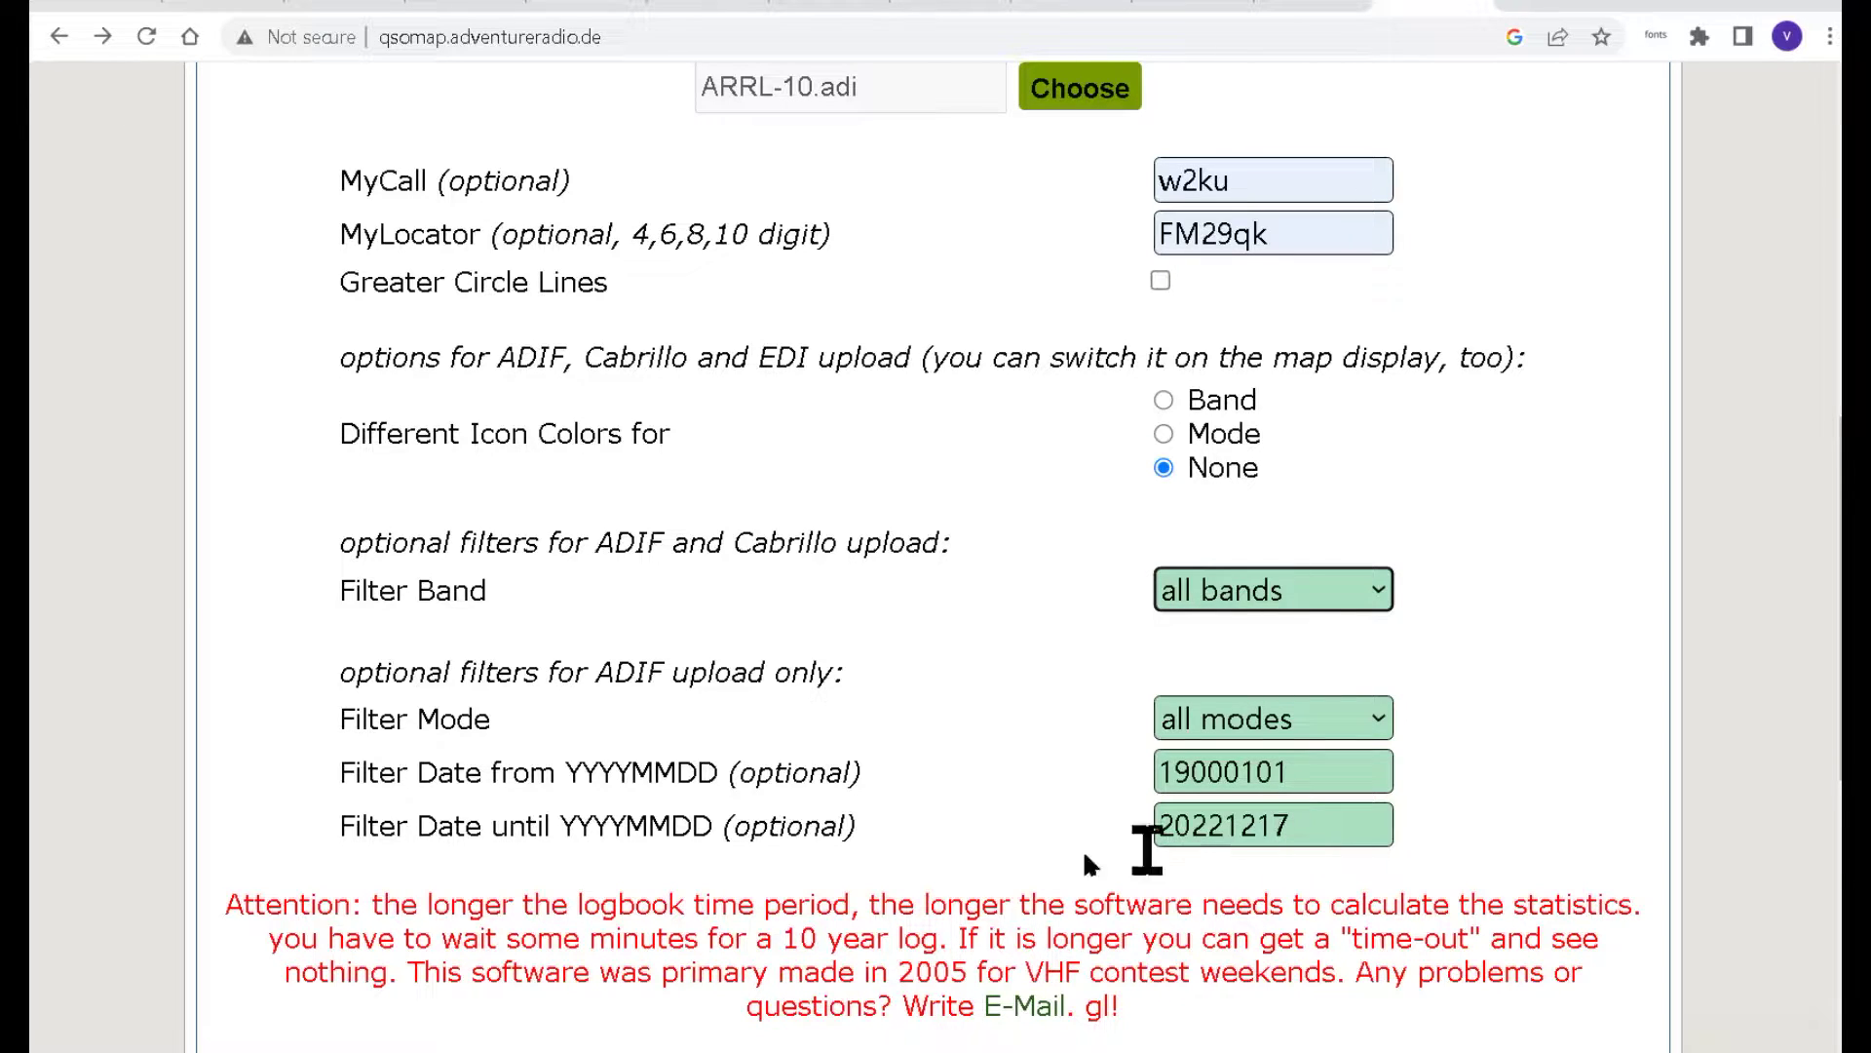
scroll(932, 862, "down", 2)
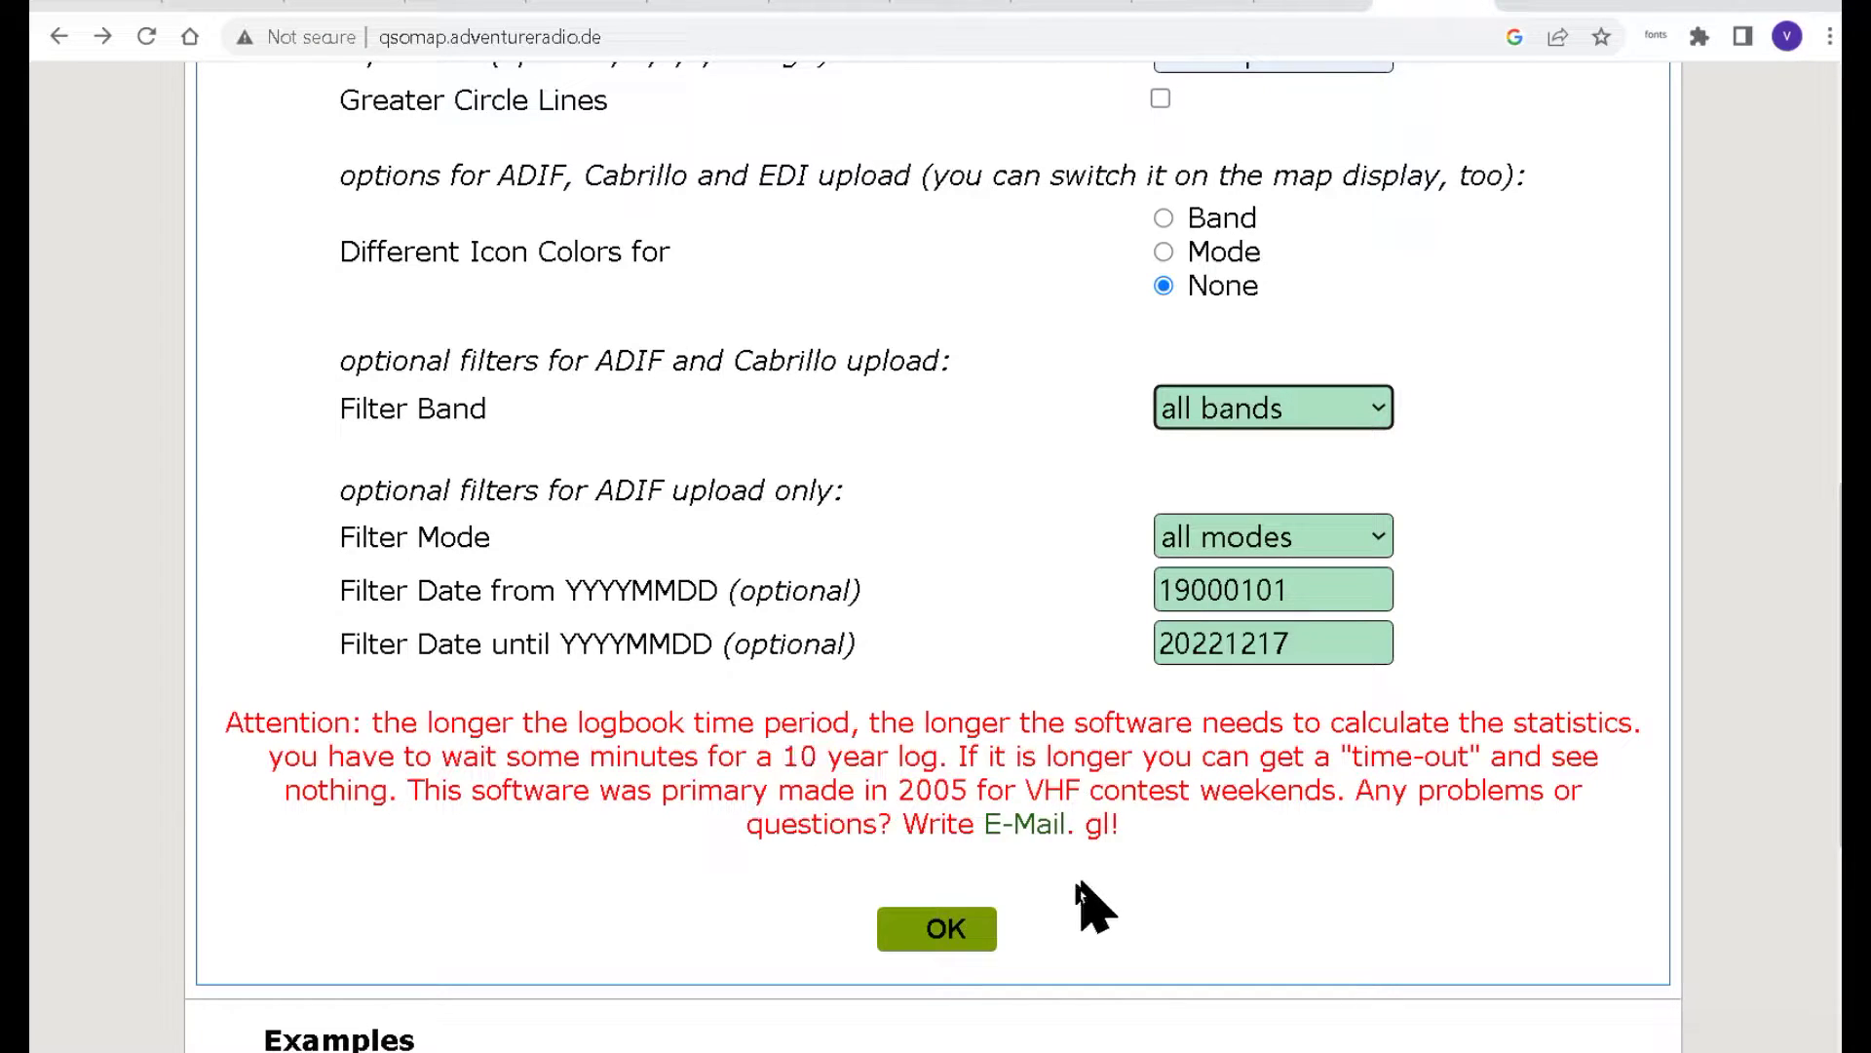
left_click(952, 933)
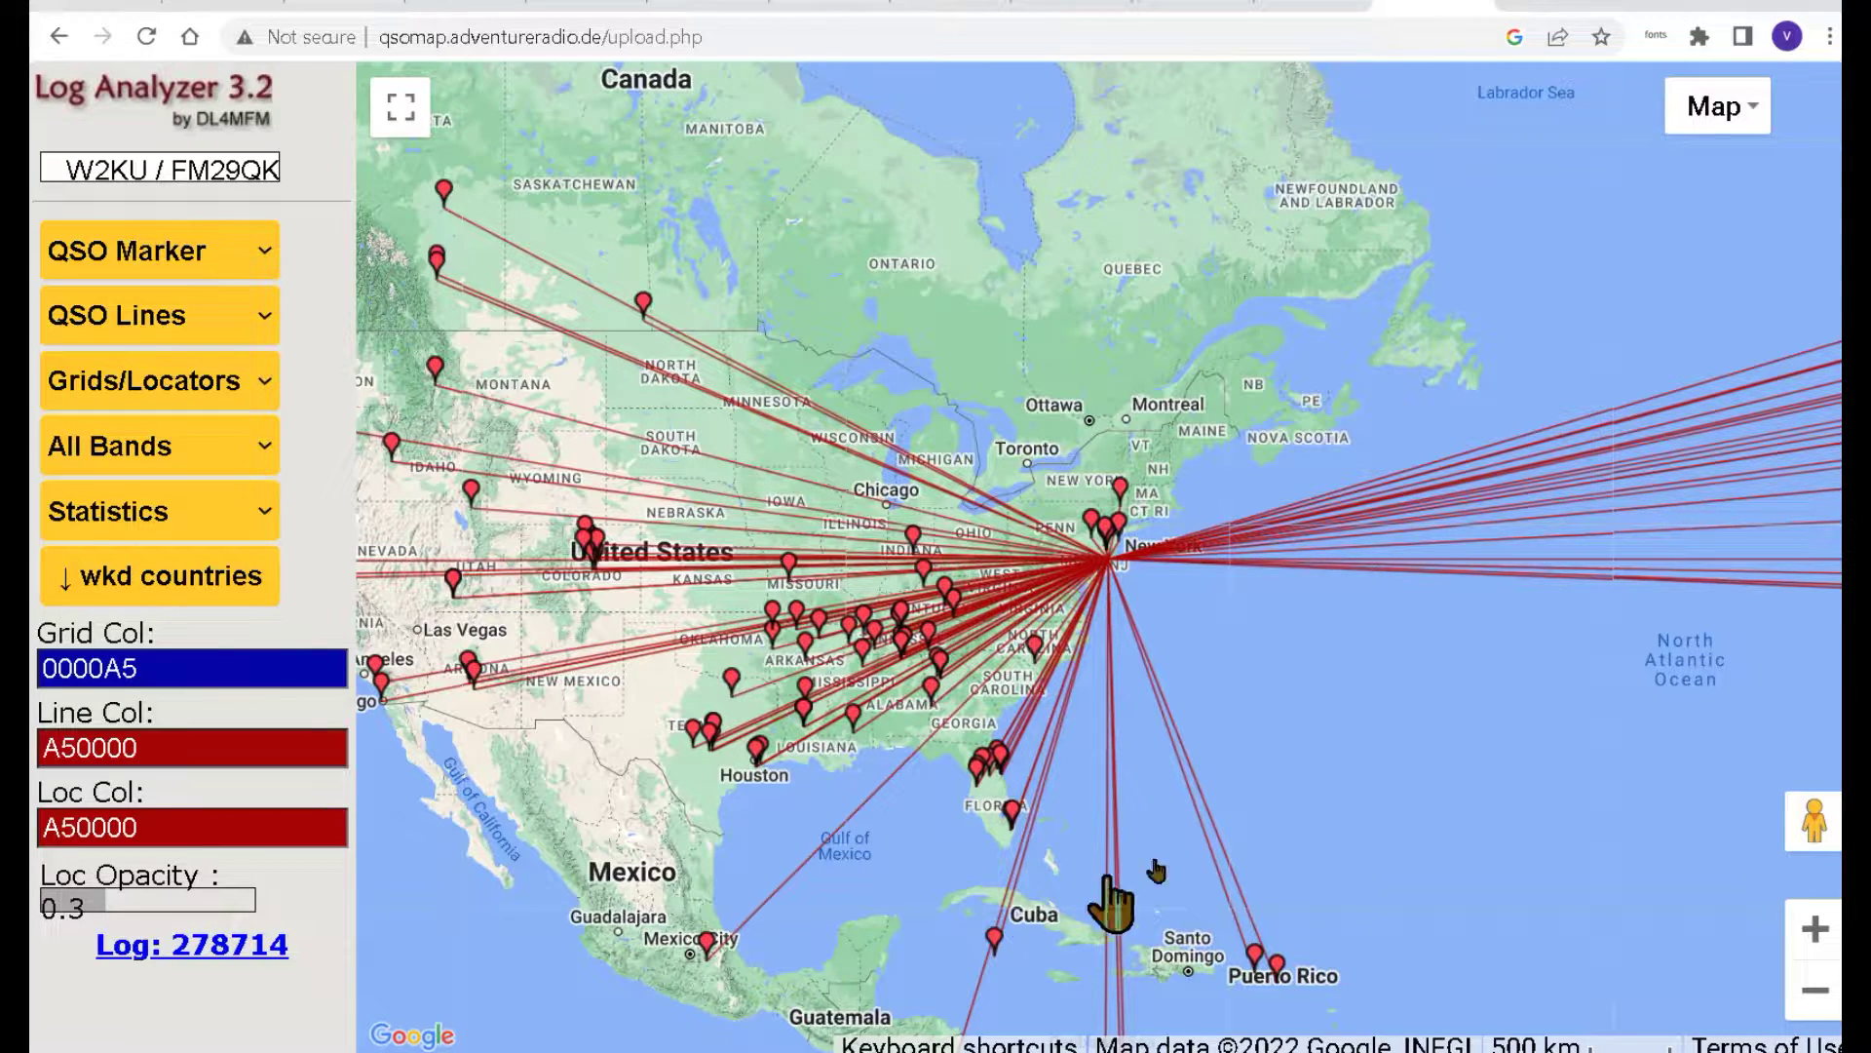
Set QSO Marker to No Pins and keep All Bands selected.
left_click(266, 250)
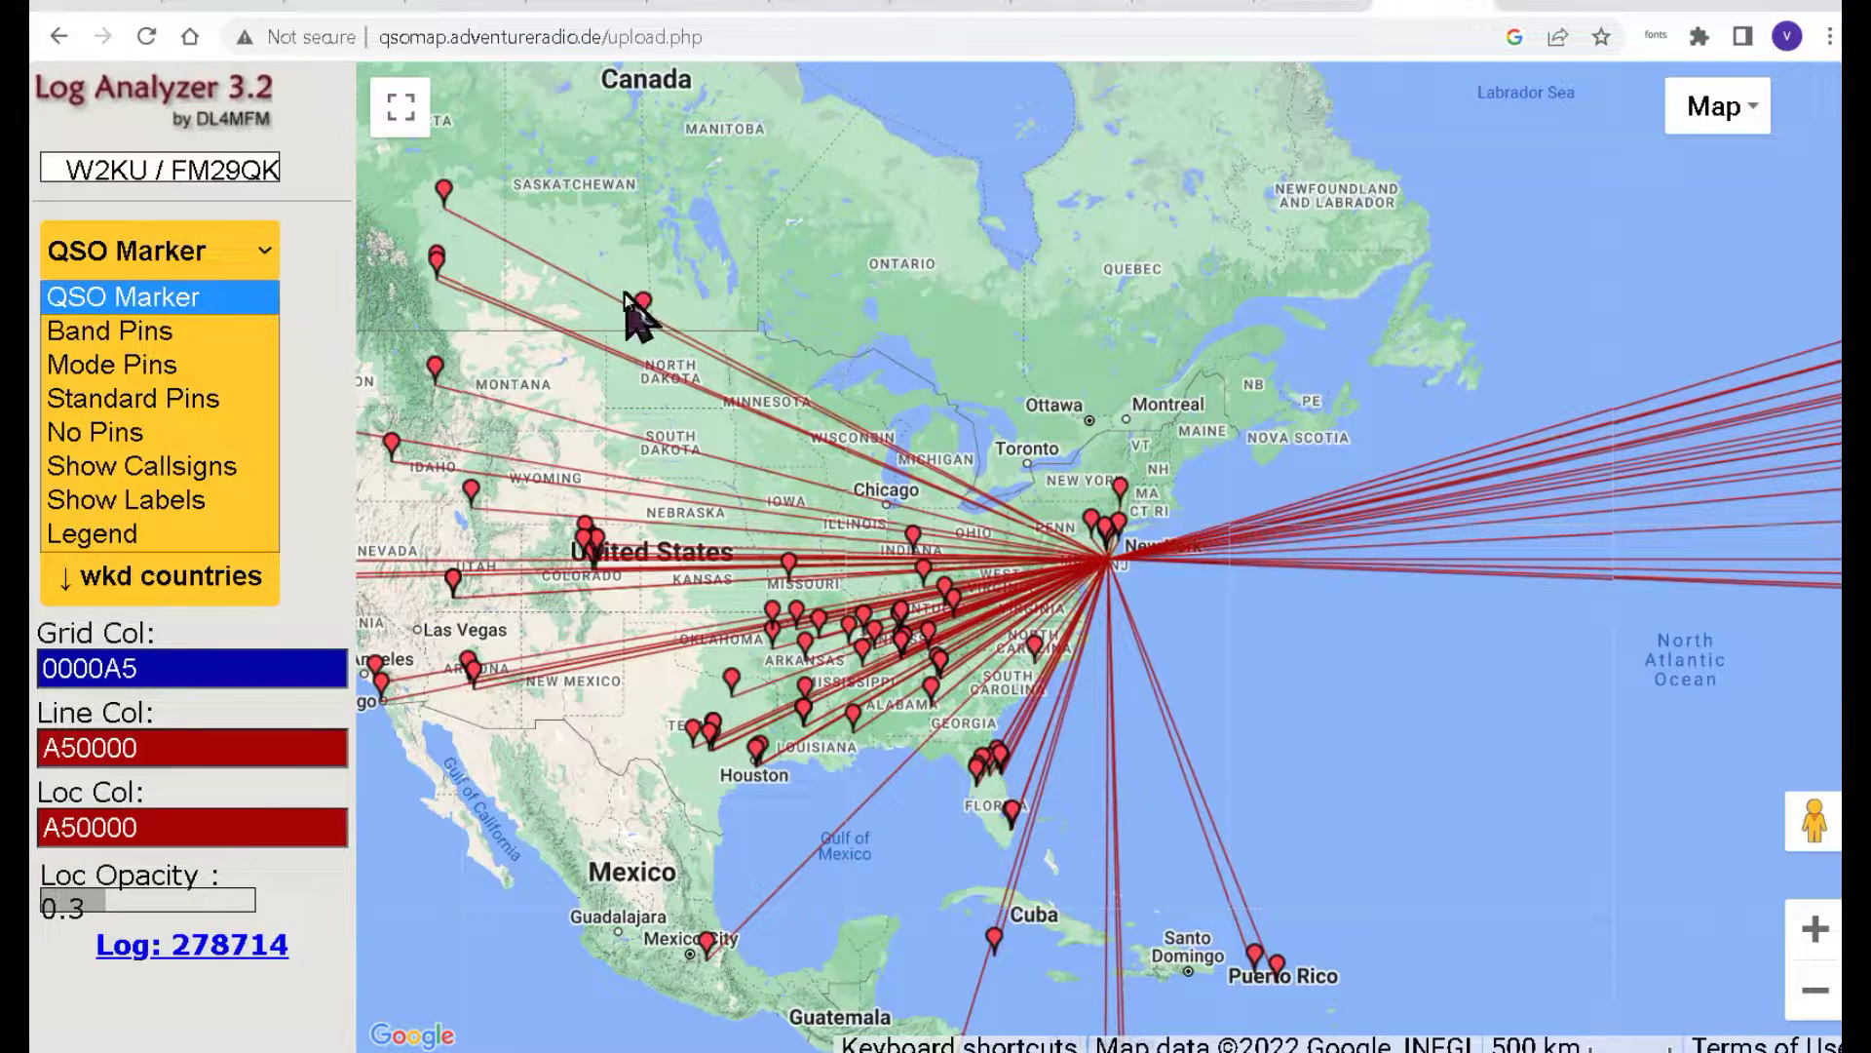
left_click(200, 429)
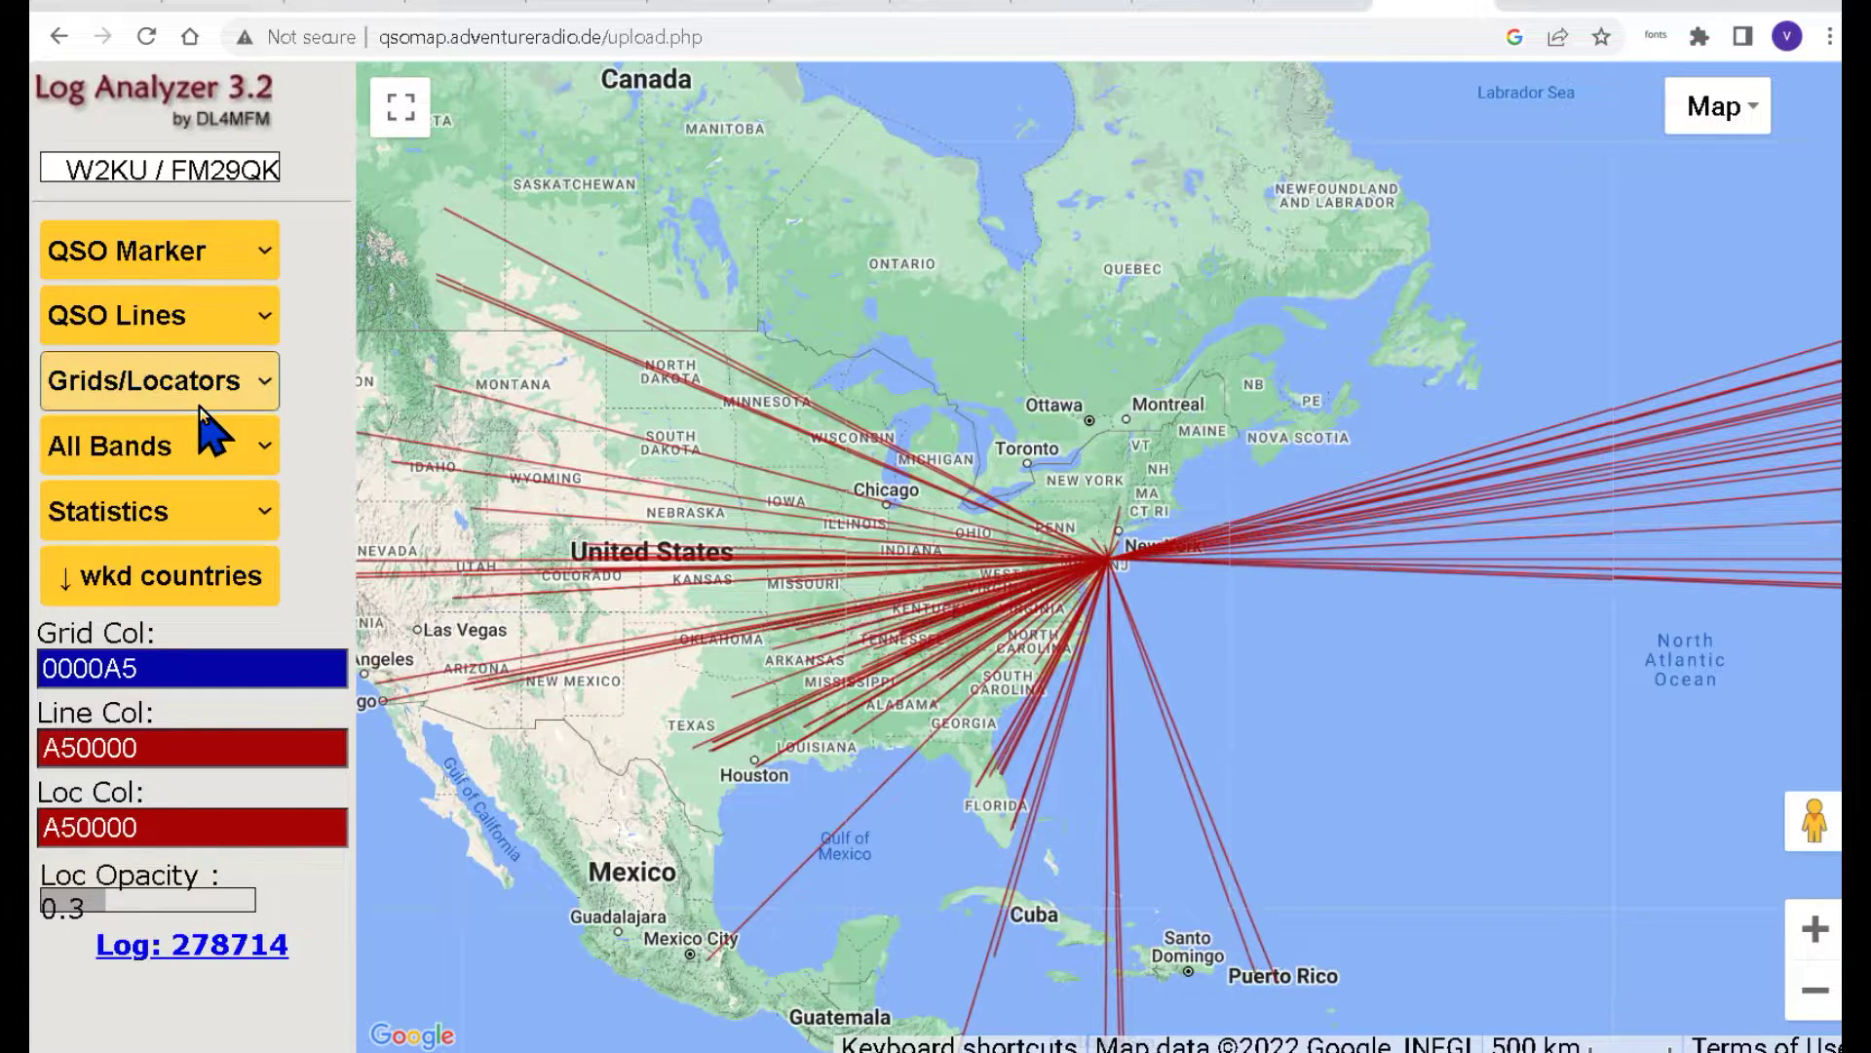
left_click(239, 458)
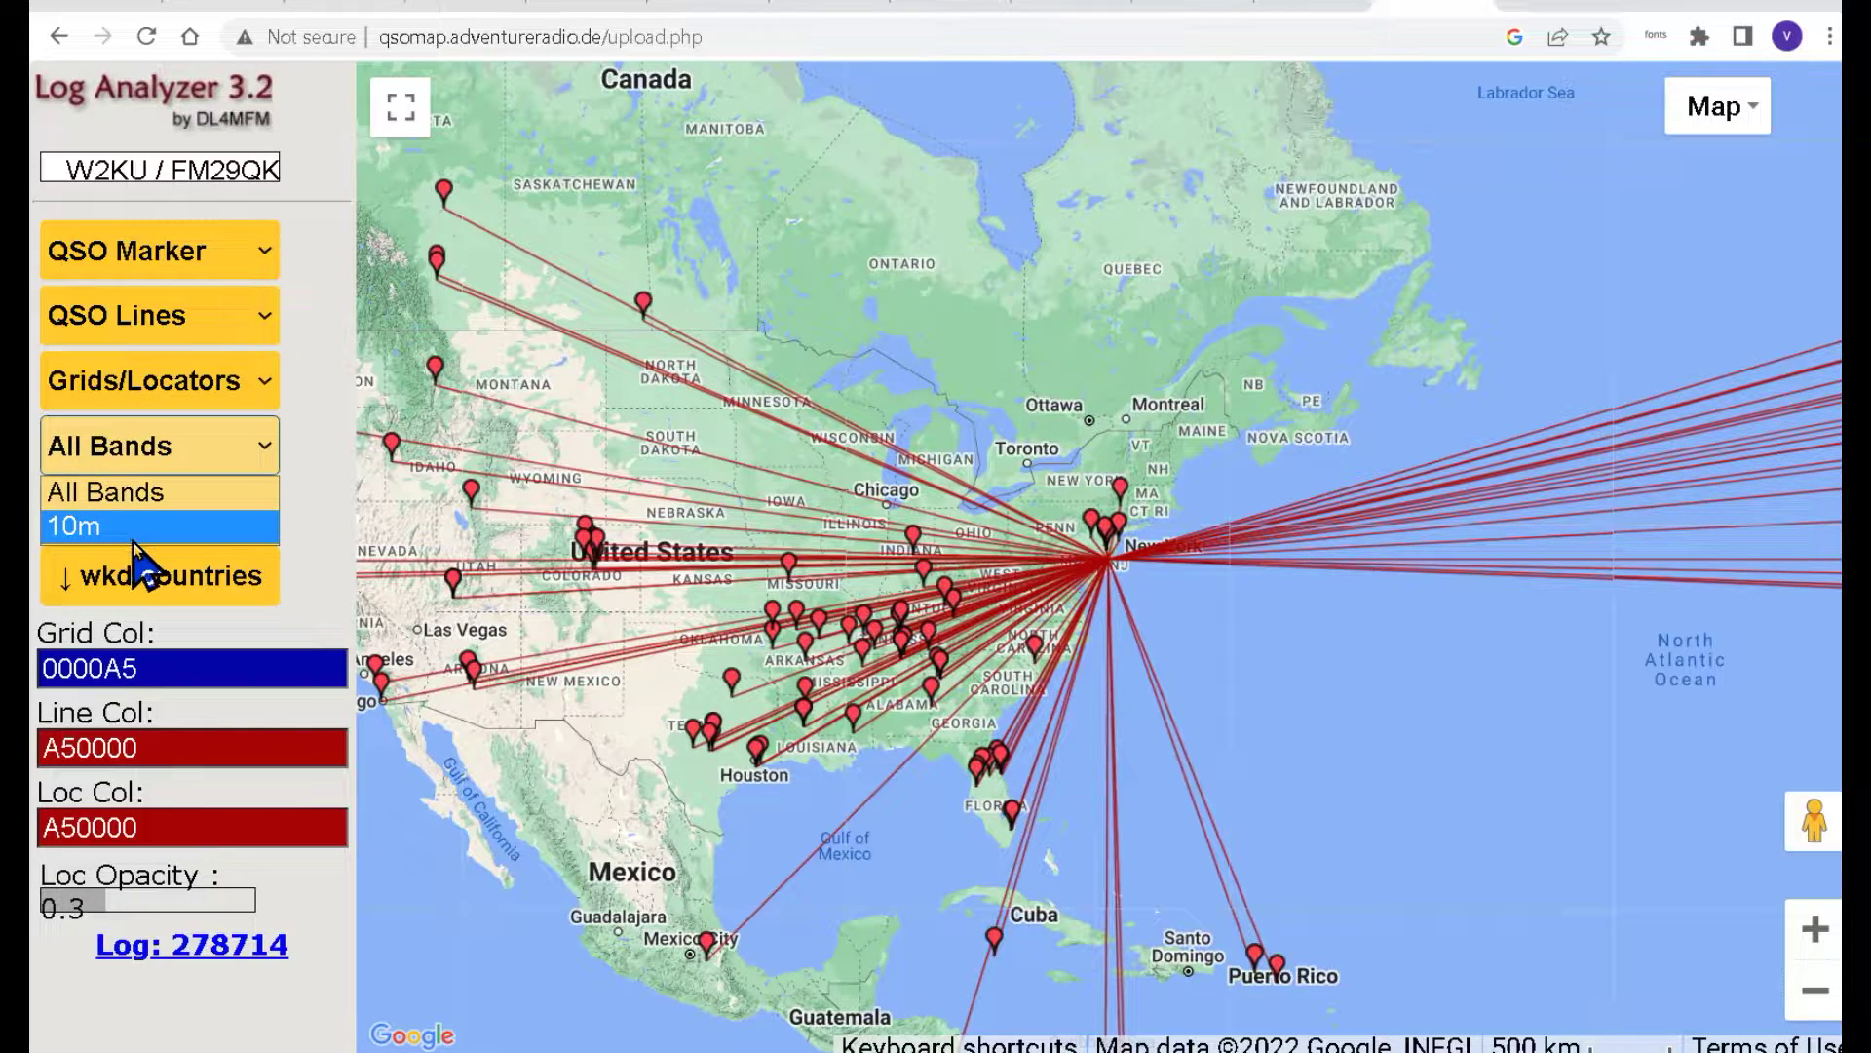
left_click(259, 454)
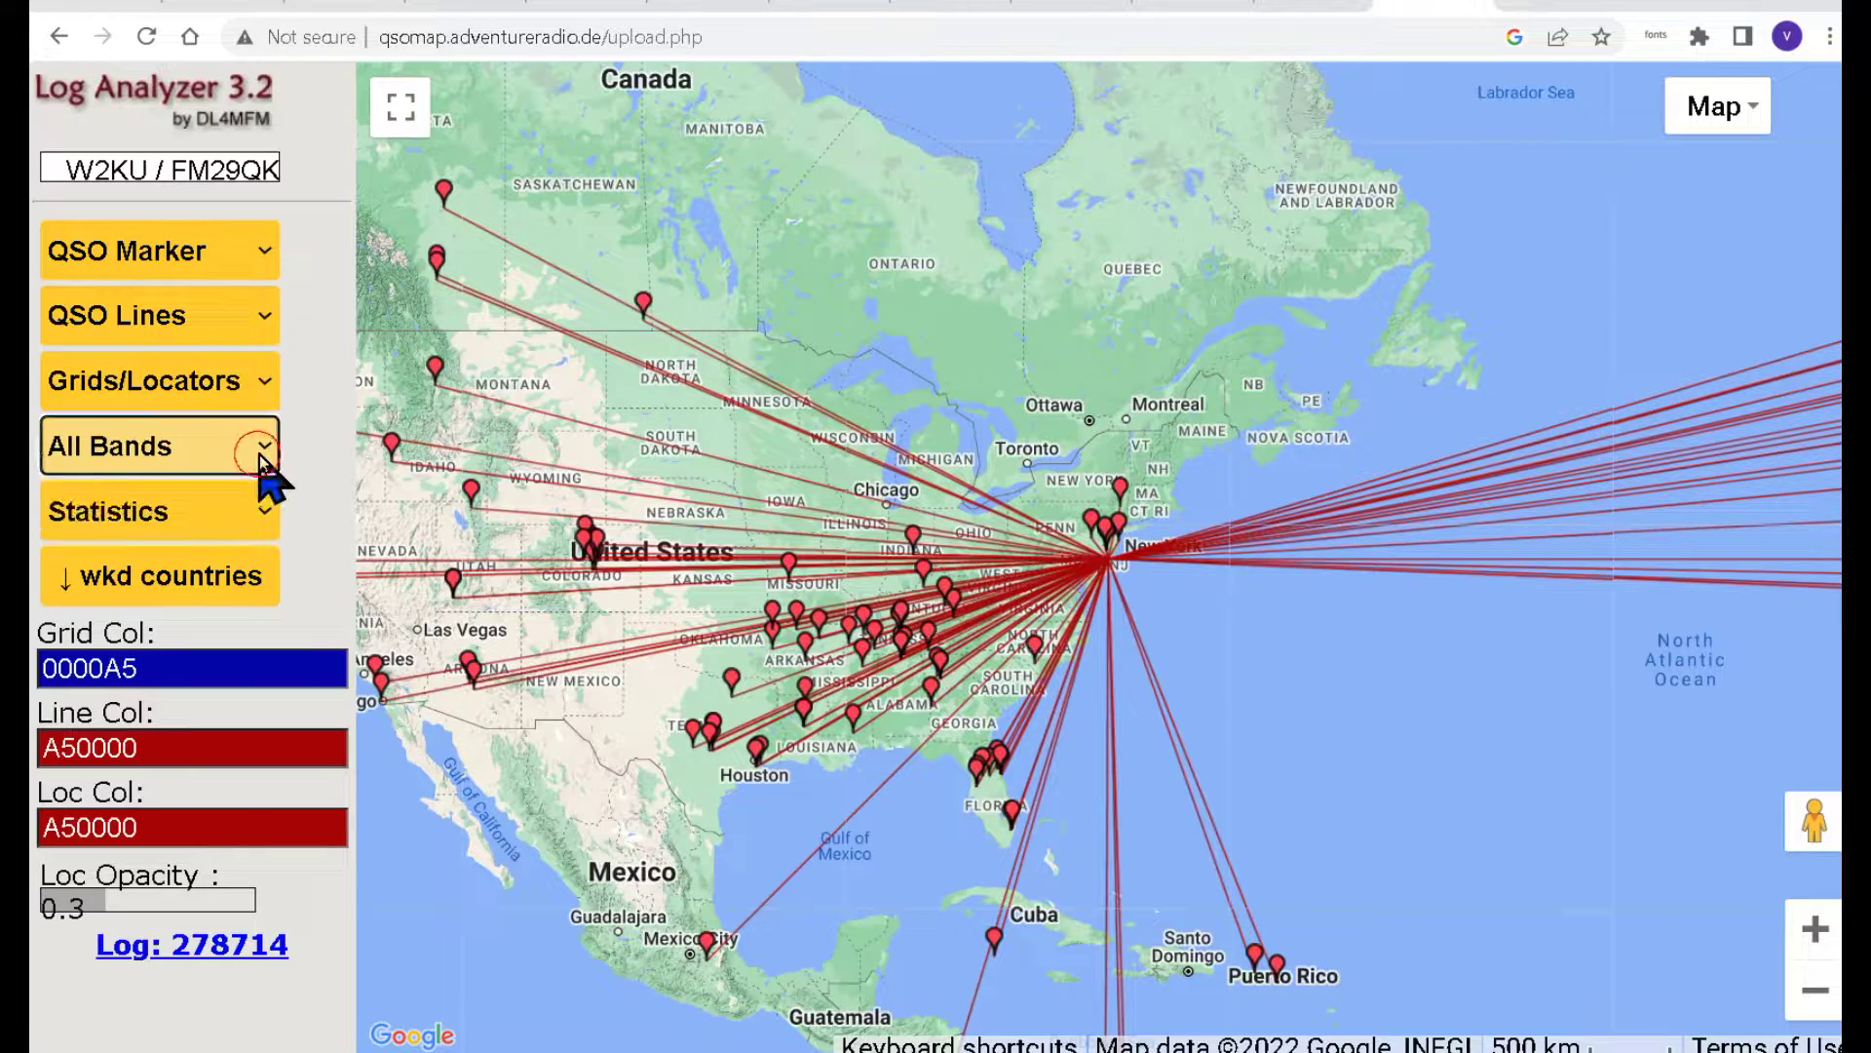
Show the worked countries statistics table, scroll through it, and close it.
left_click(249, 514)
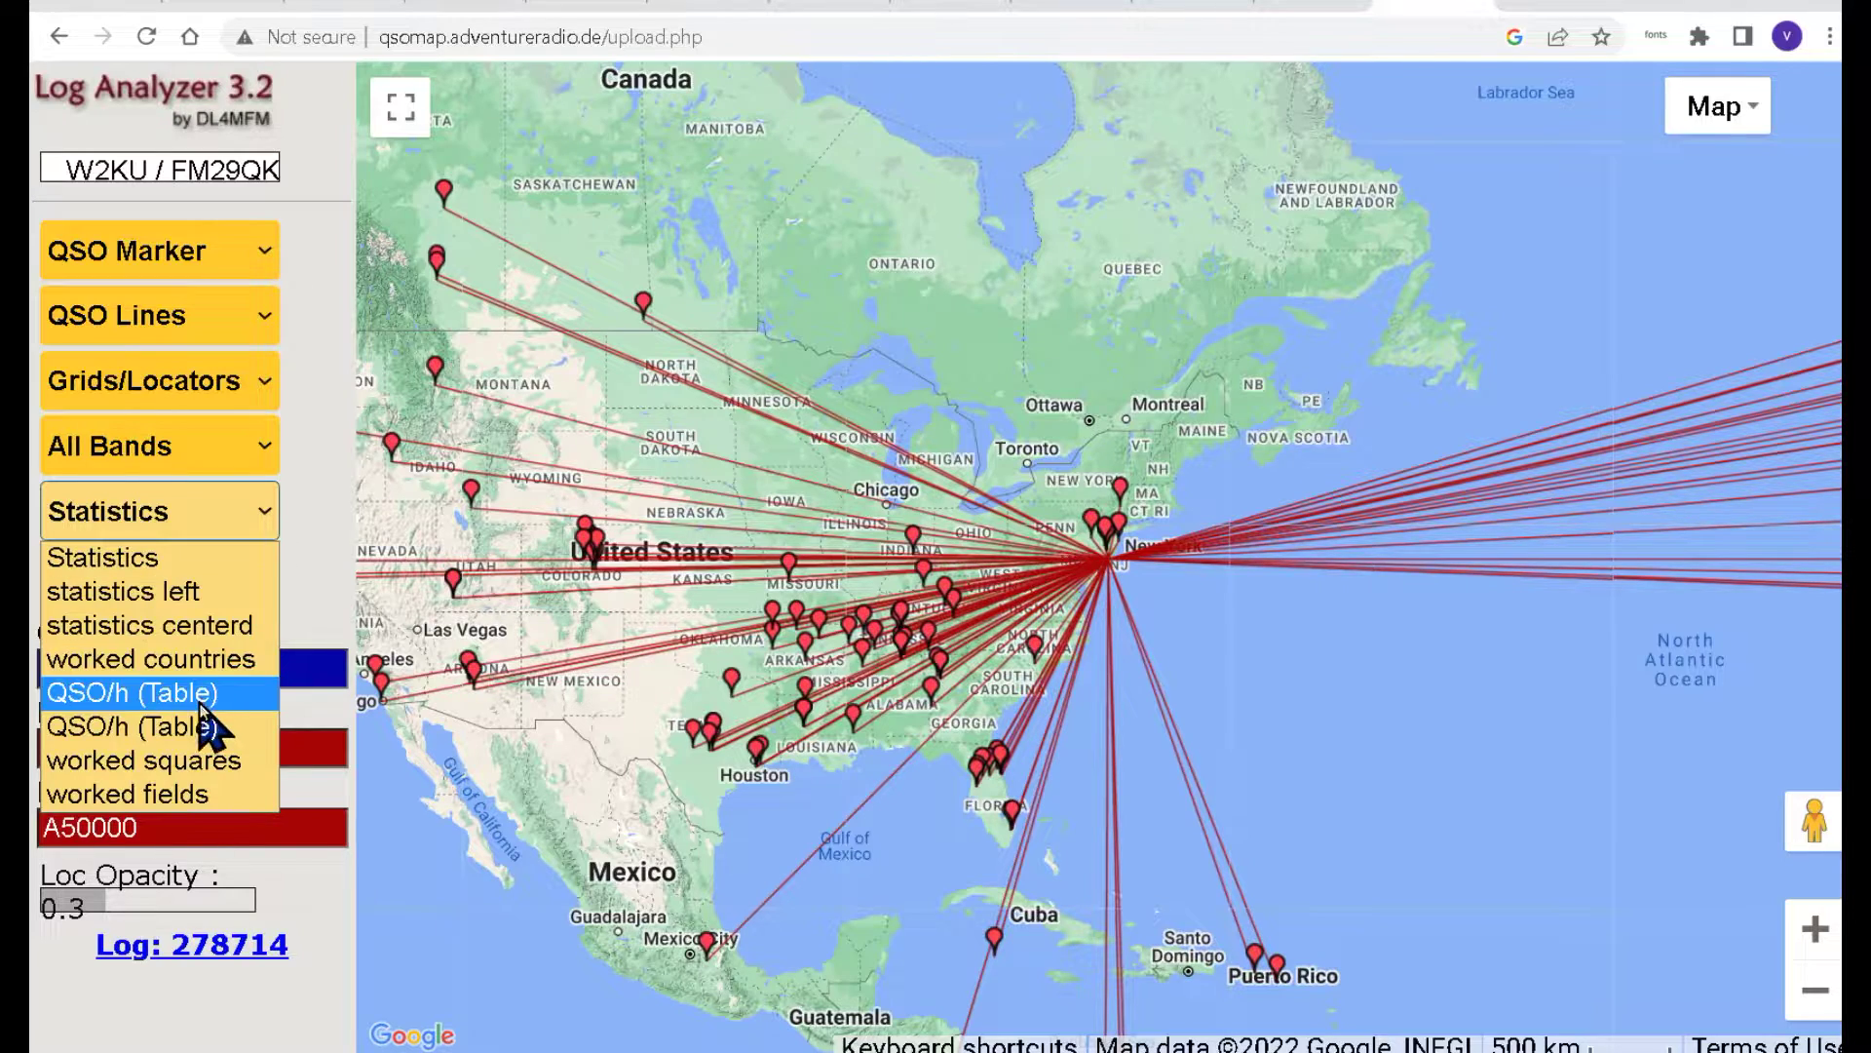
left_click(183, 661)
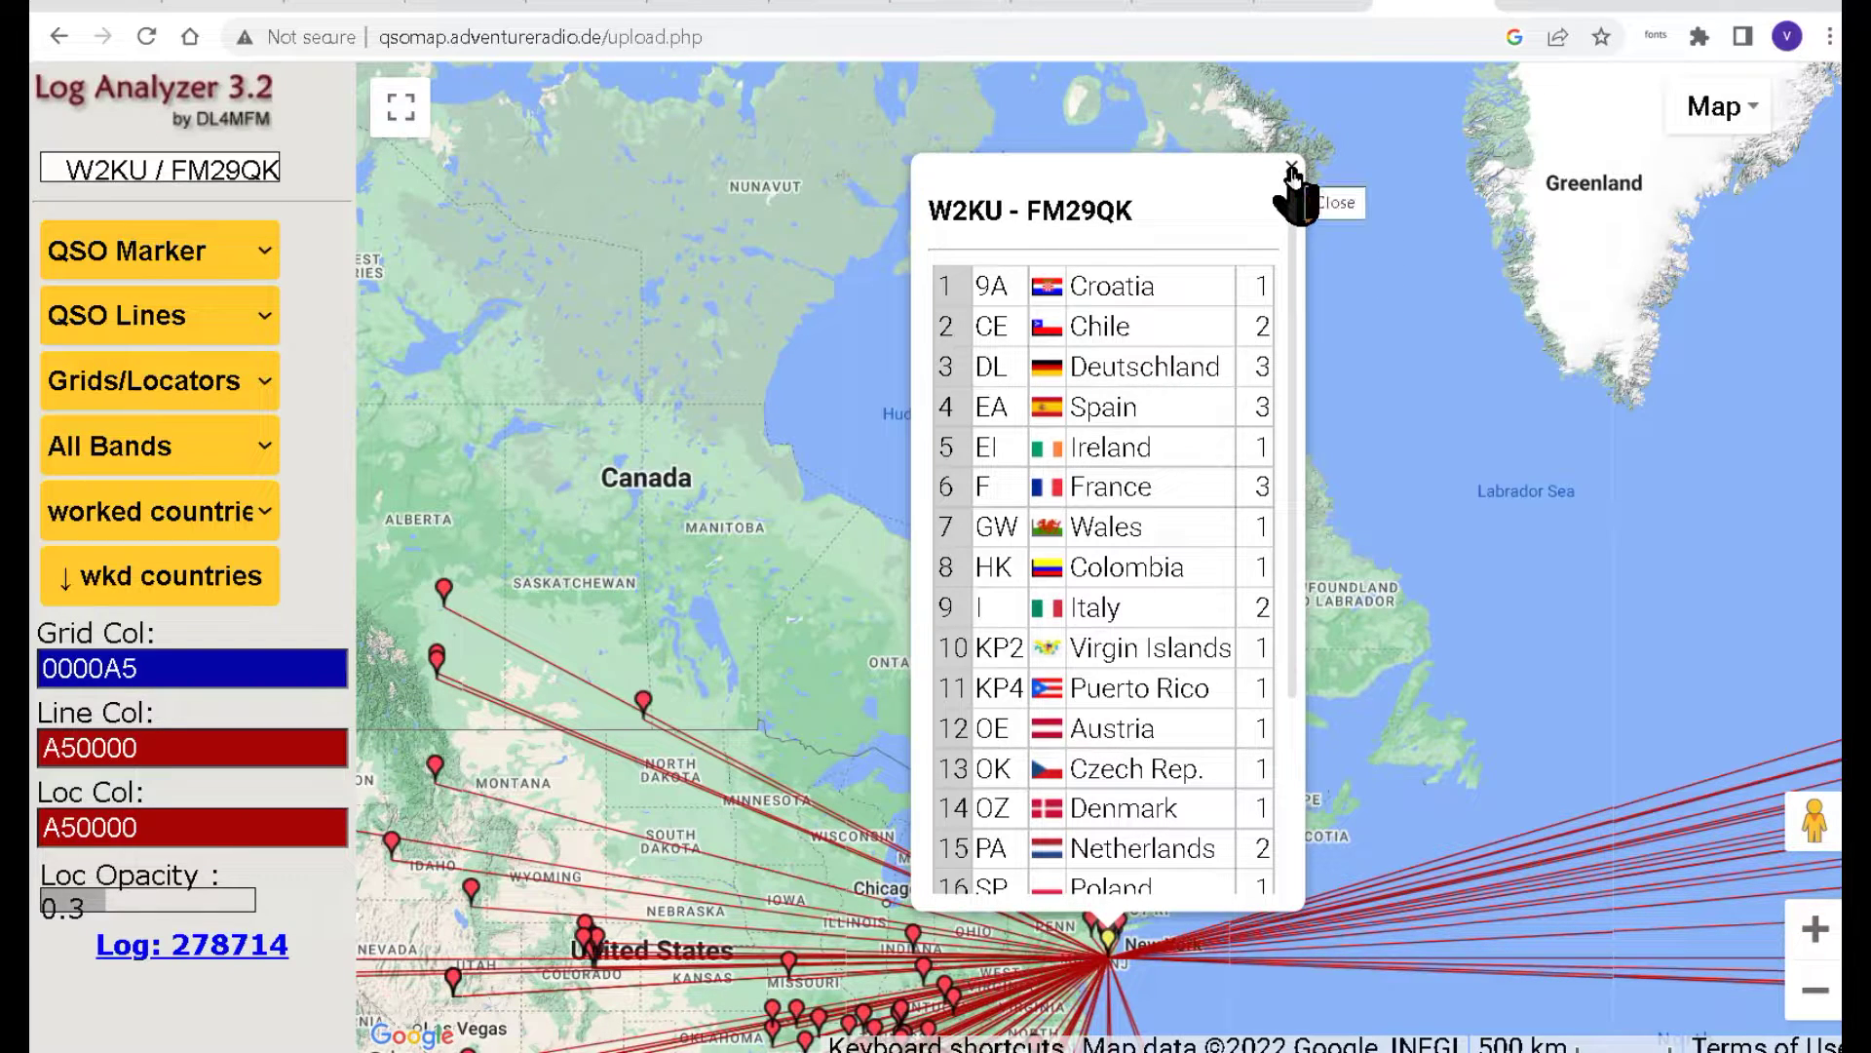
scroll(1201, 442, "down", 4)
key("Escape")
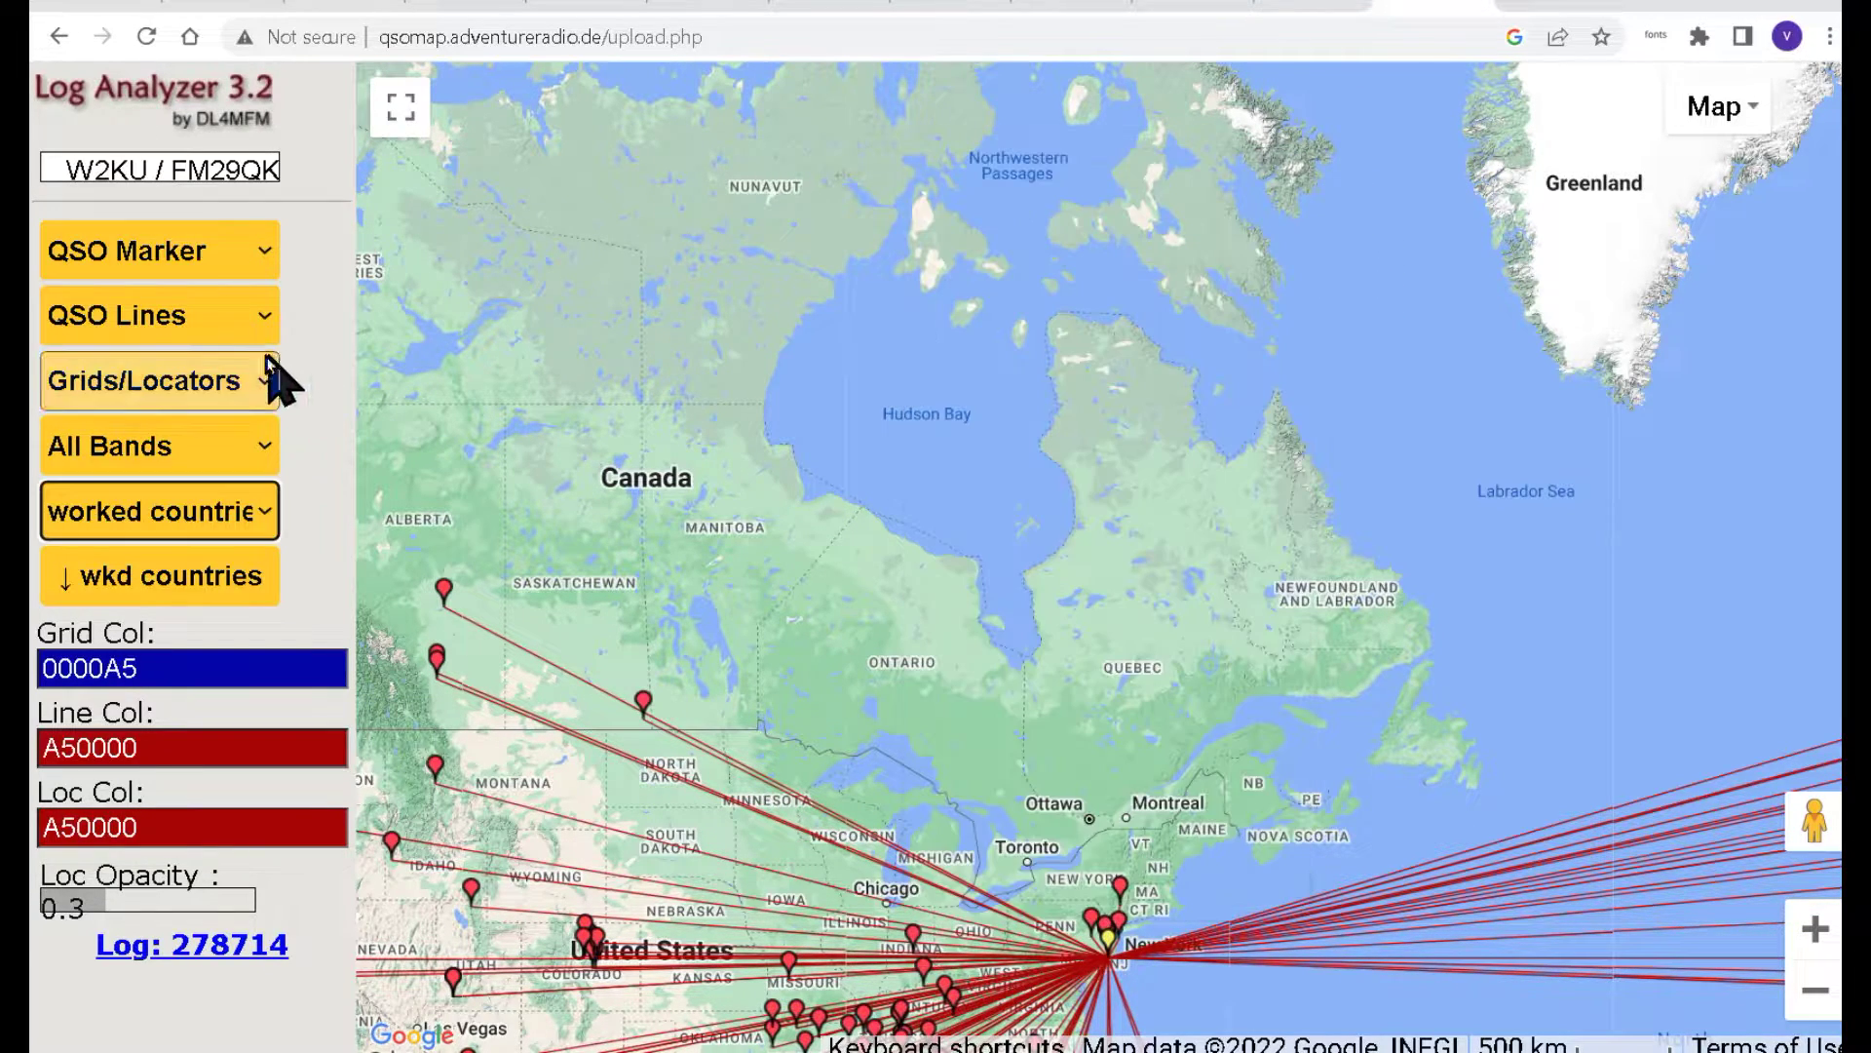
left_click(238, 327)
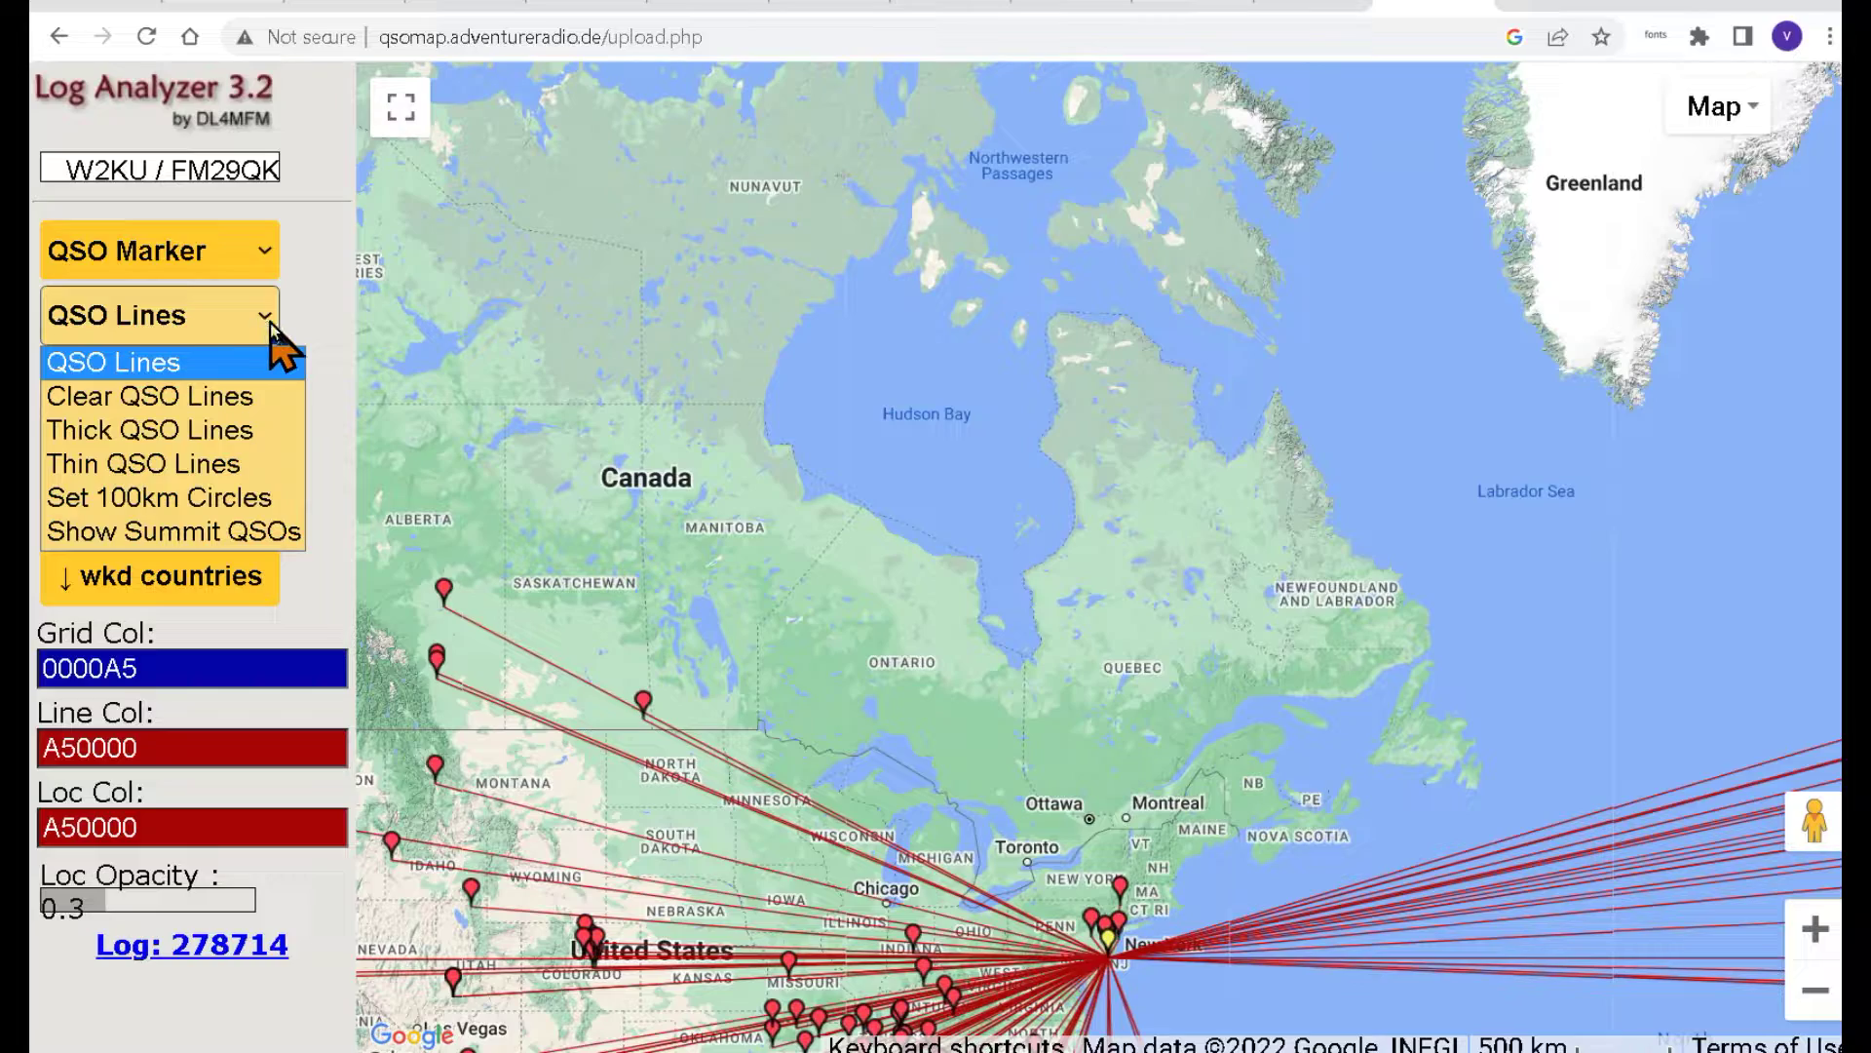
Try thin QSO lines, then switch the map to thick QSO lines.
left_click(271, 323)
left_click(277, 323)
left_click(940, 389)
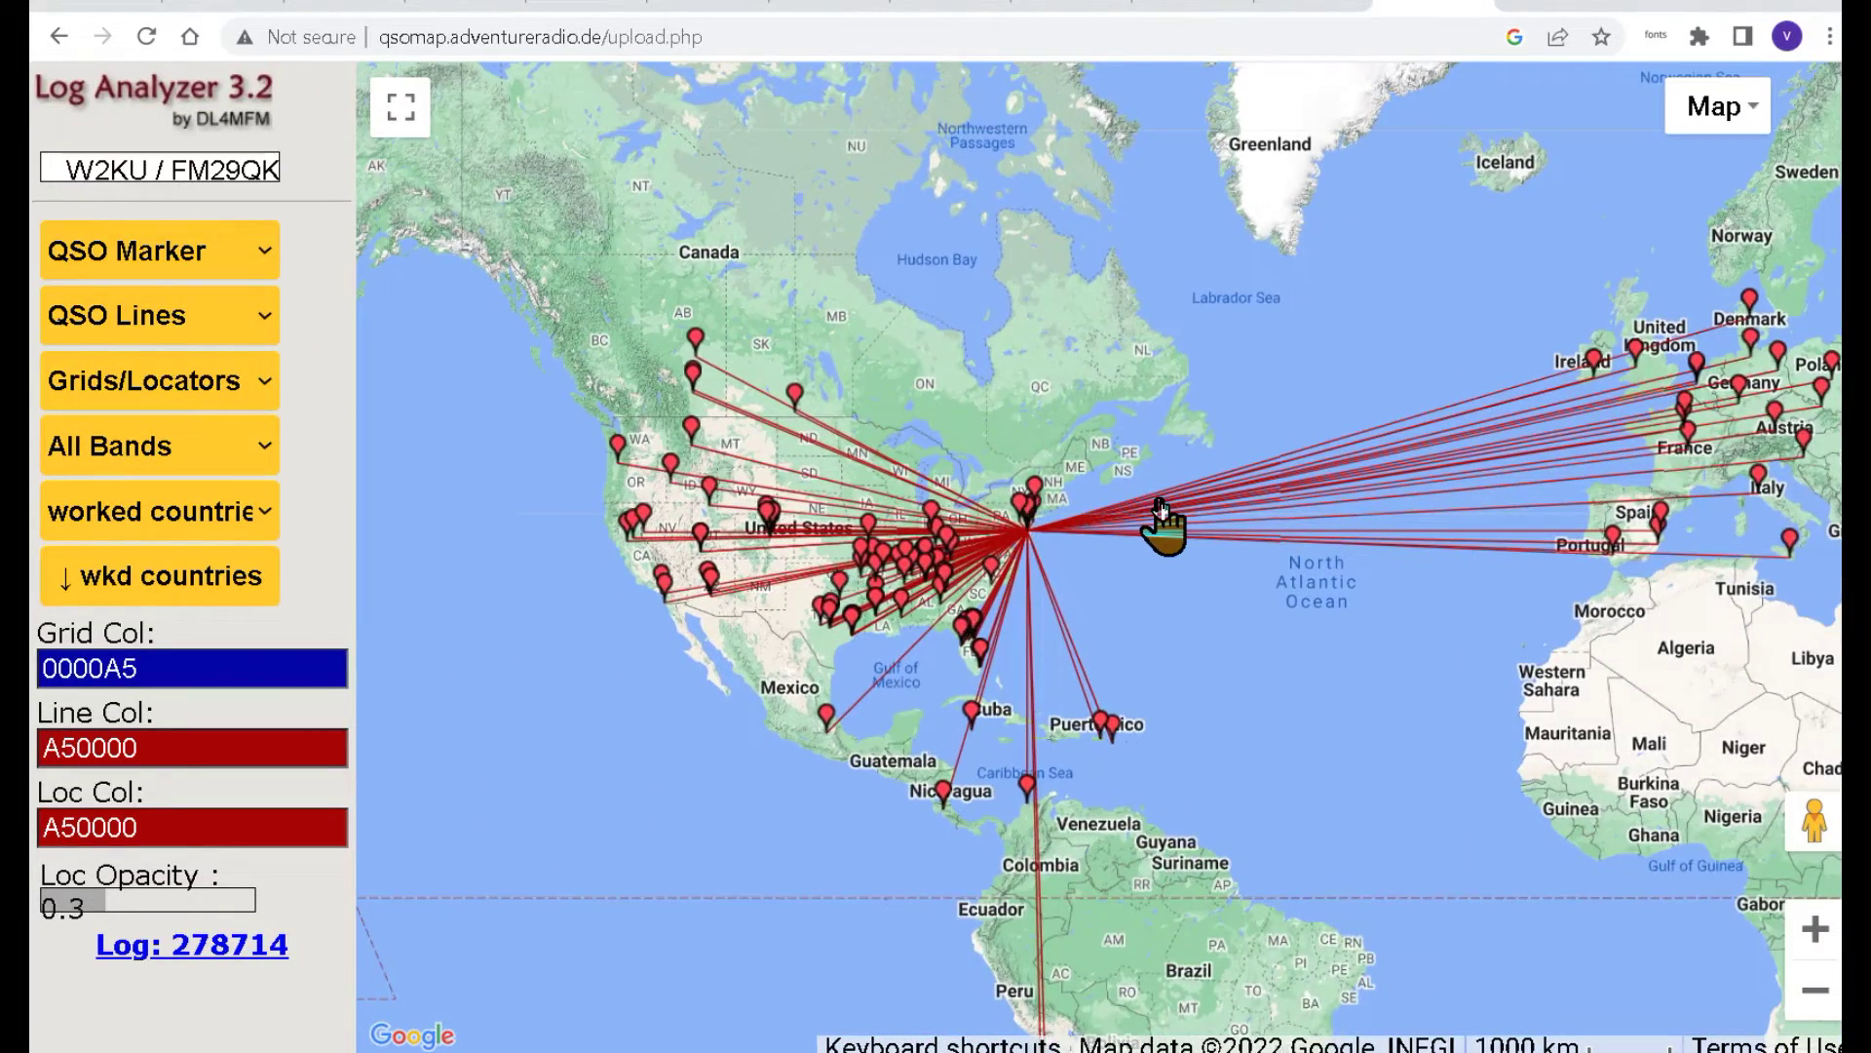
scroll(1165, 522, "up", 1)
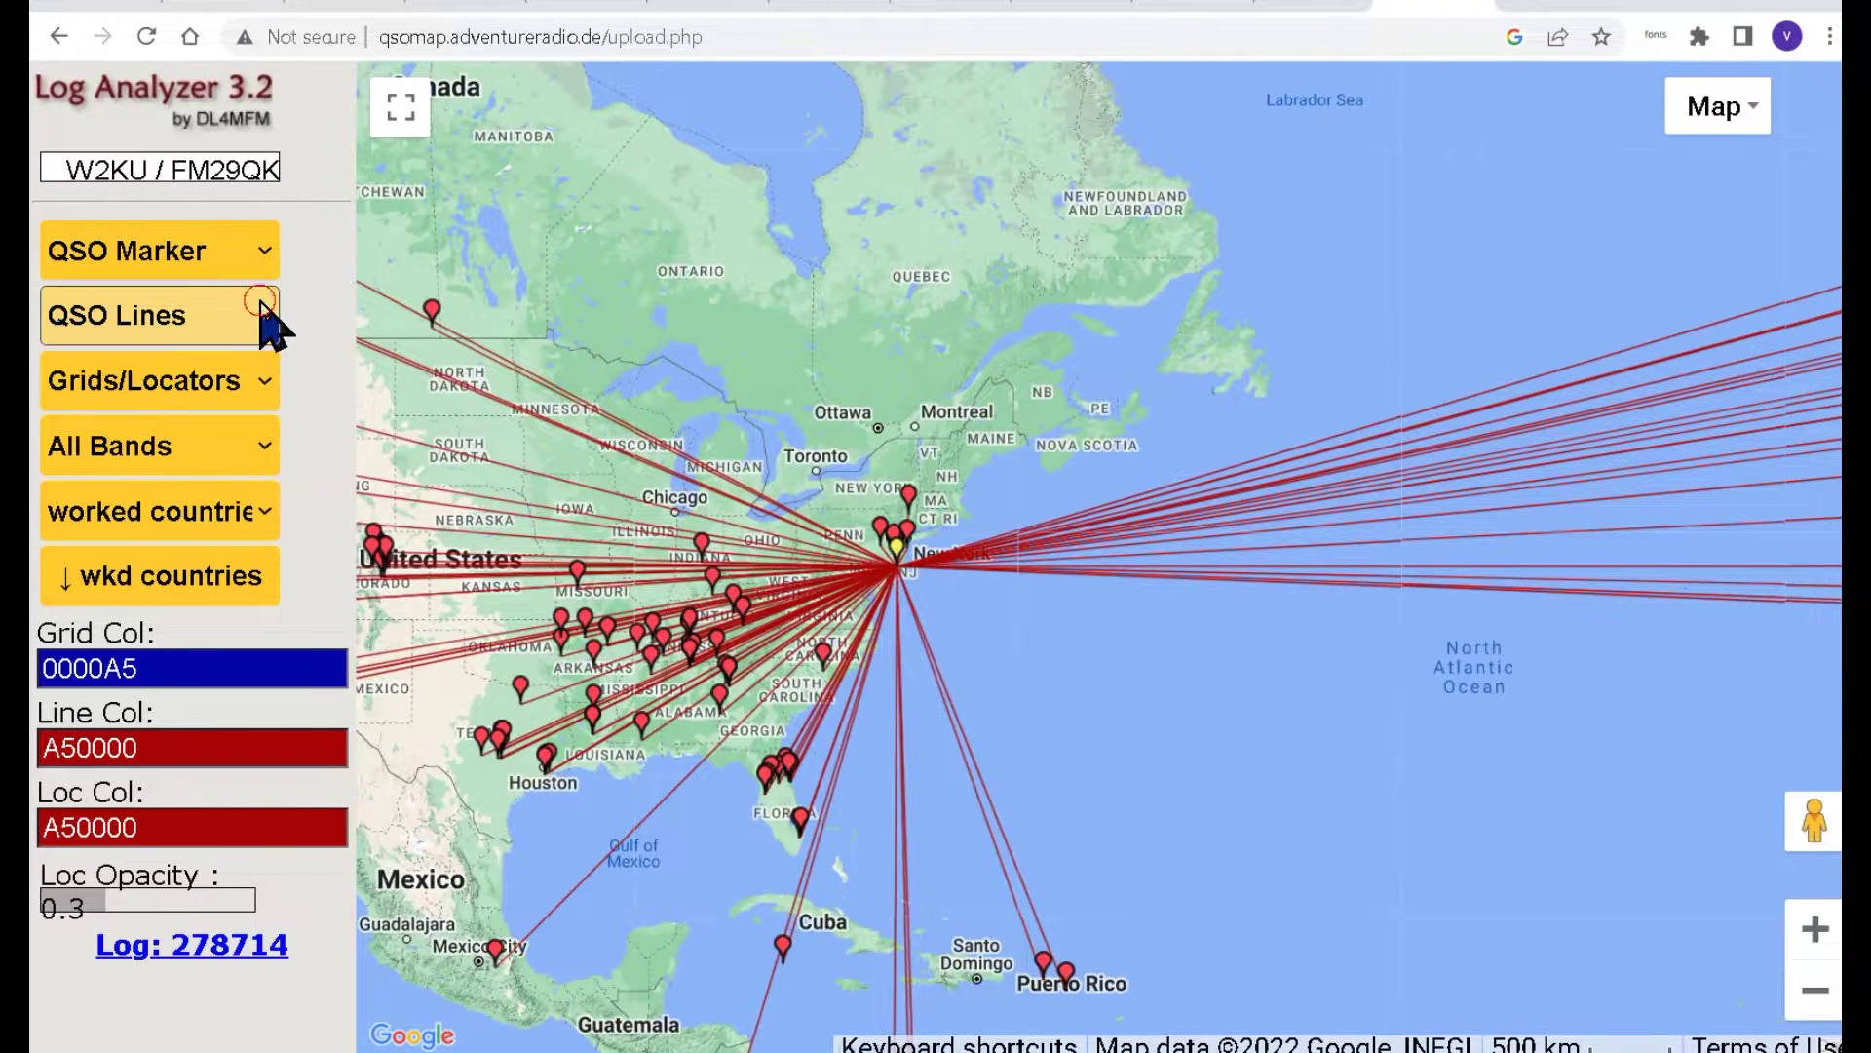
left_click(265, 310)
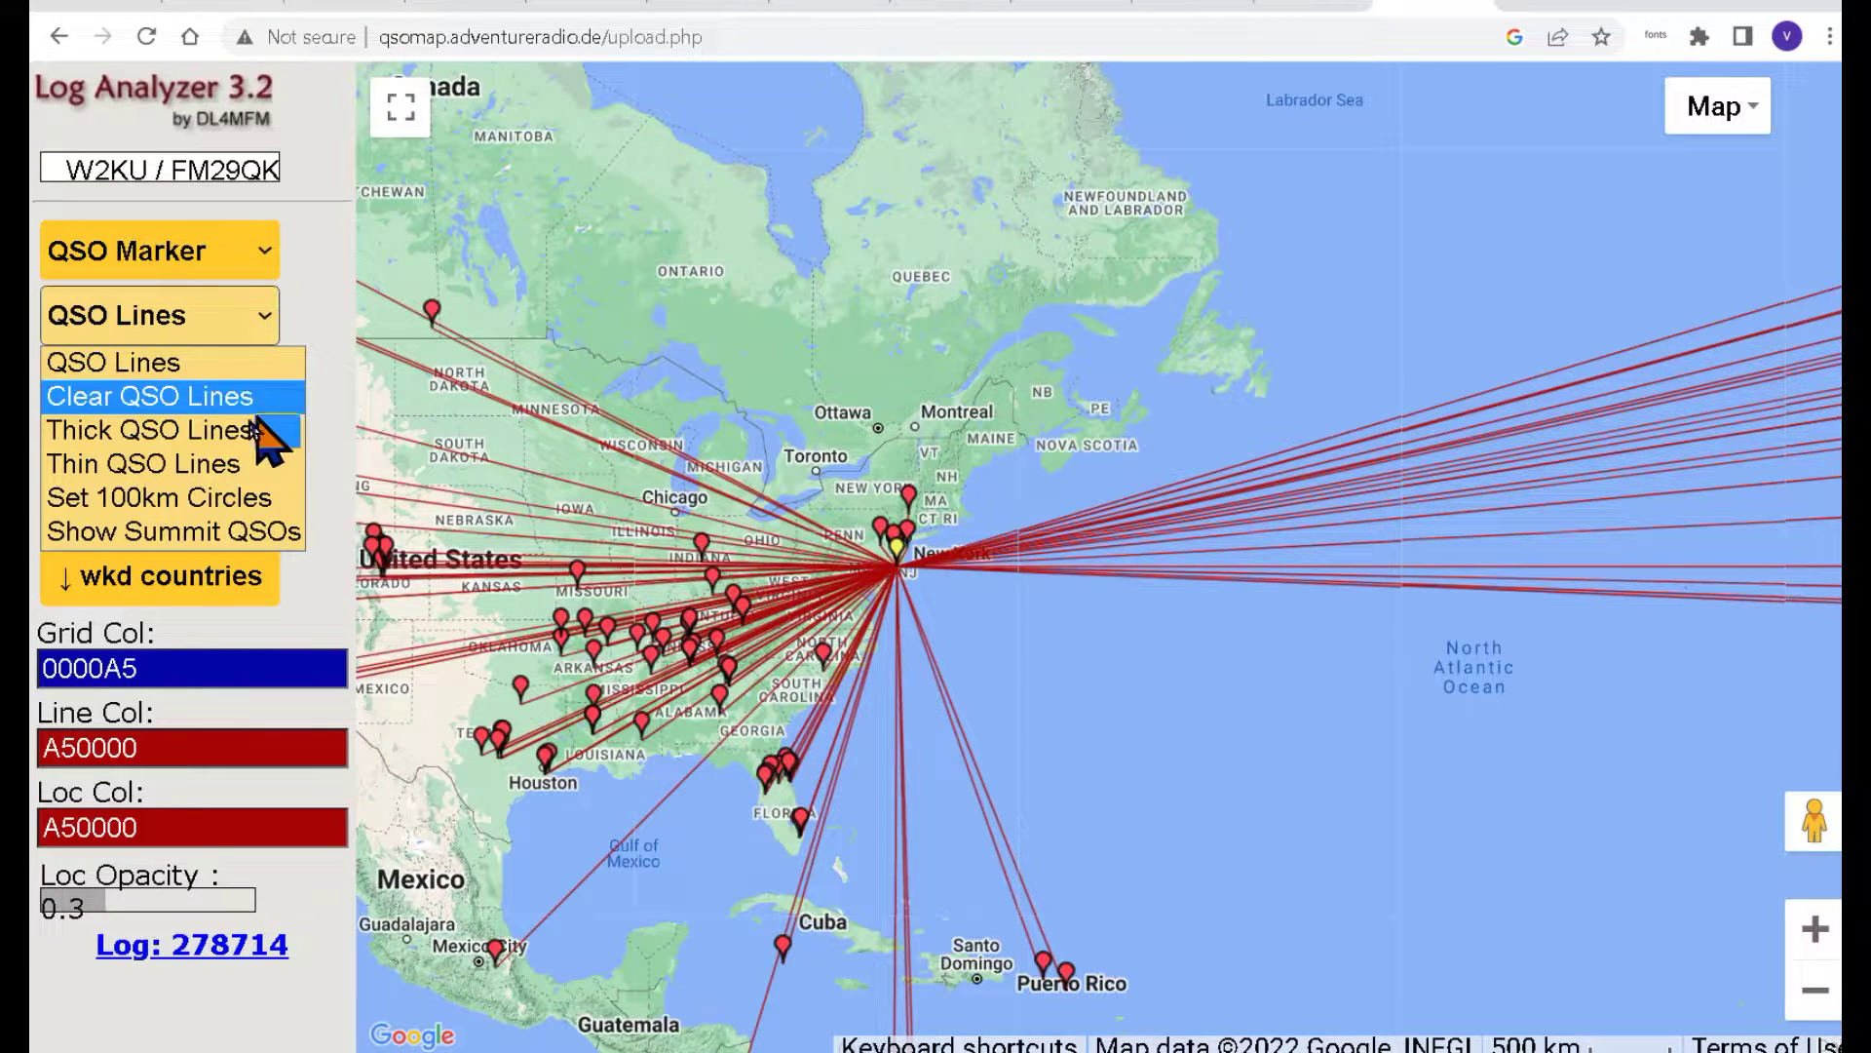
left_click(200, 468)
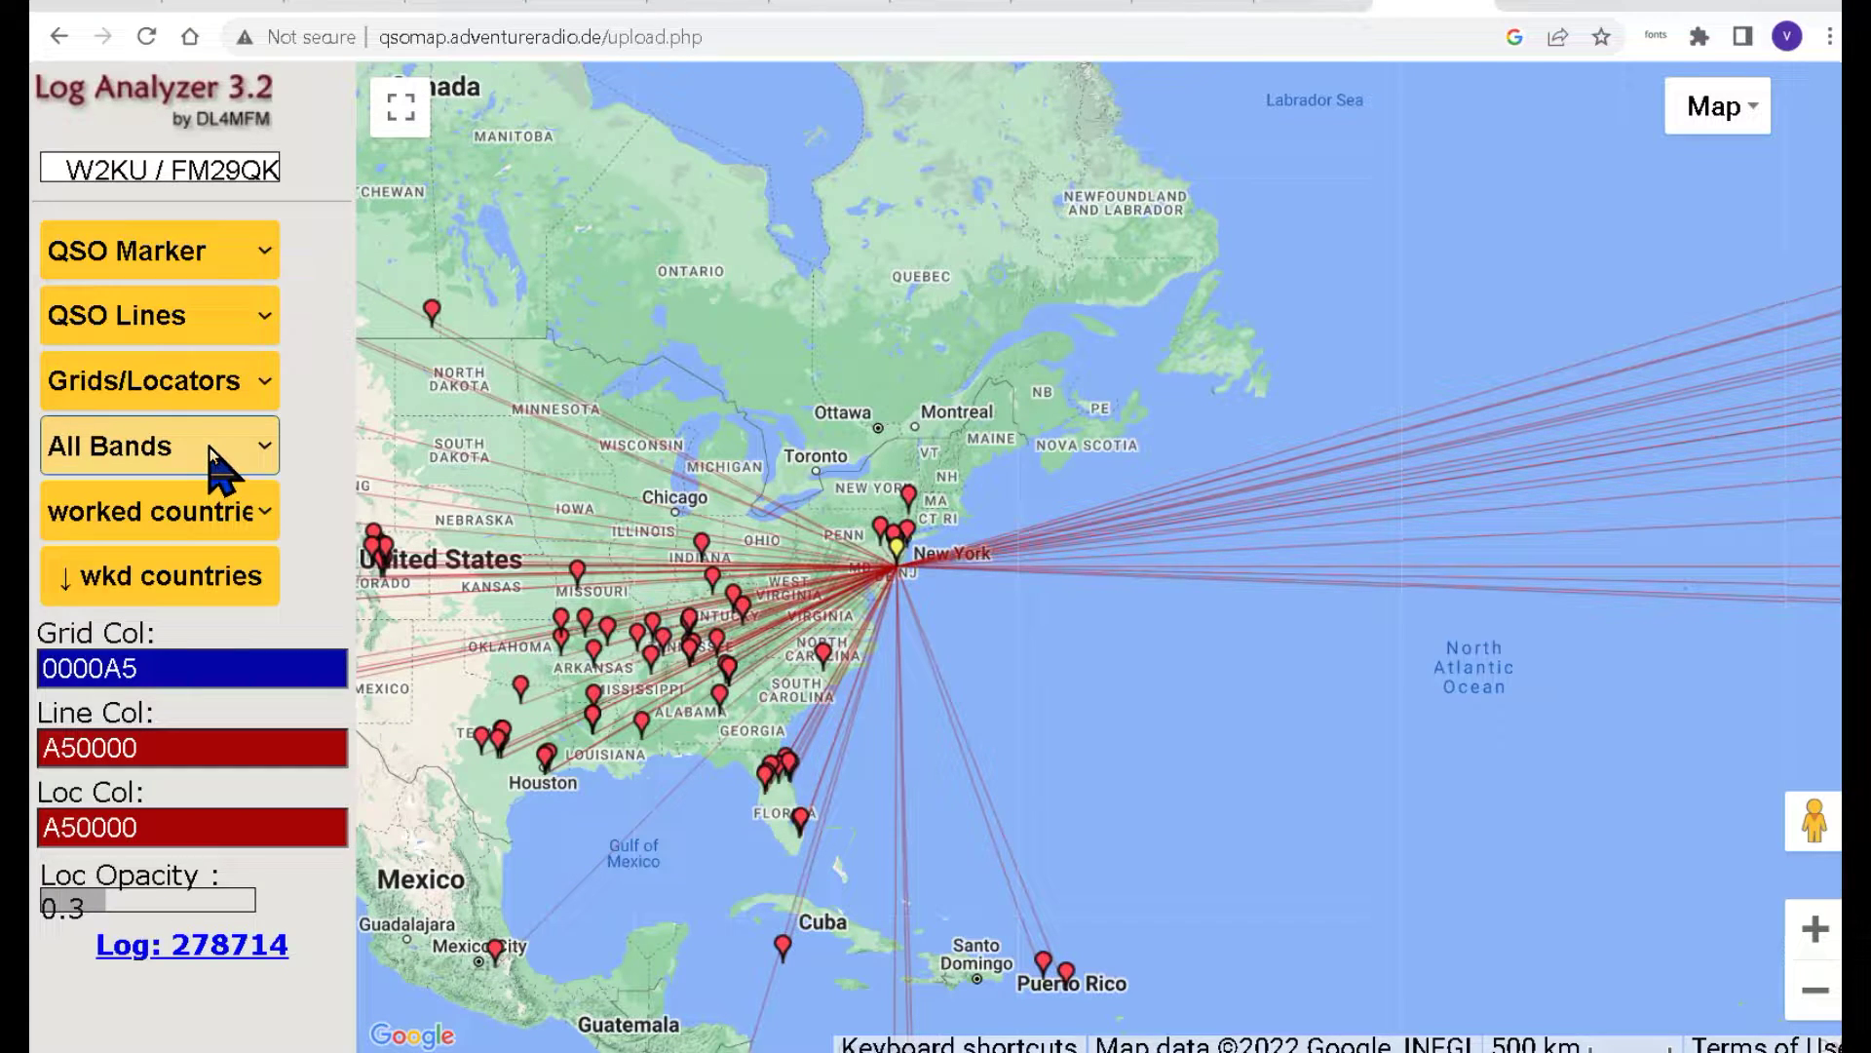
left_click(255, 321)
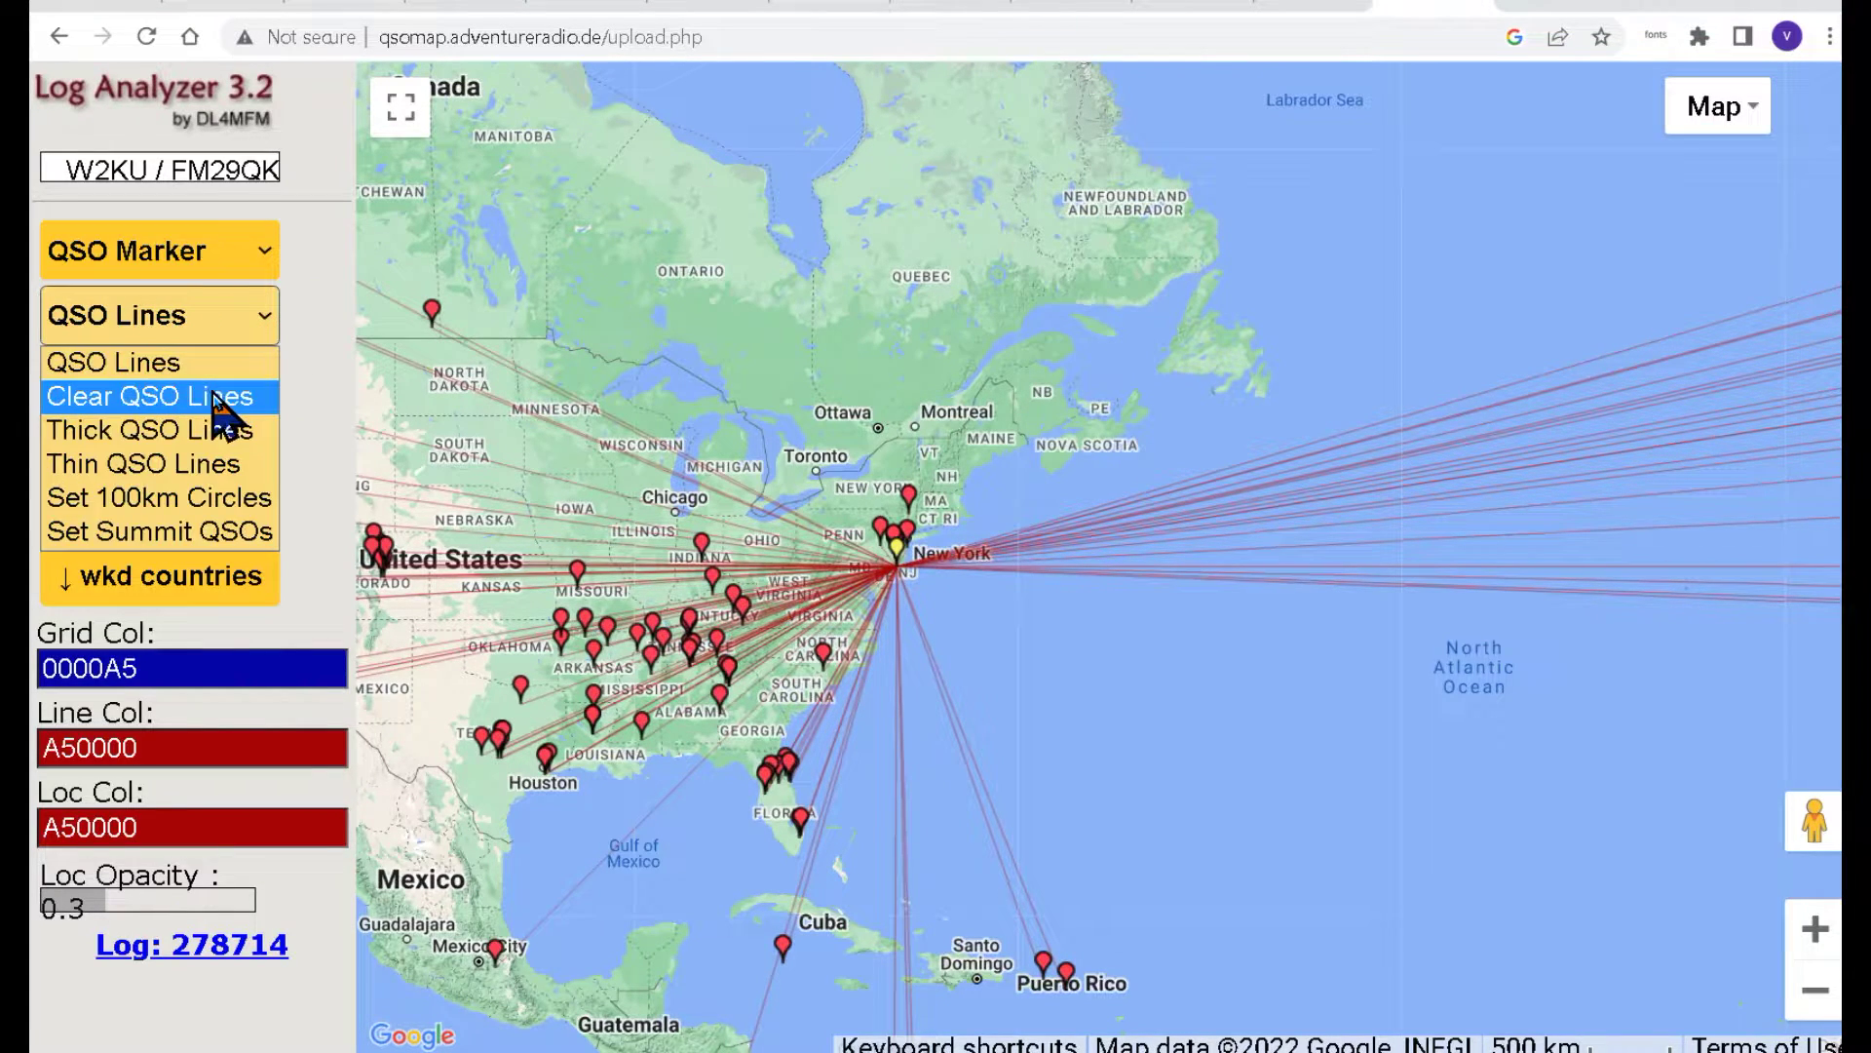
left_click(146, 430)
Add 100 km range circles, then clear them via the All Bands filter.
left_click(97, 315)
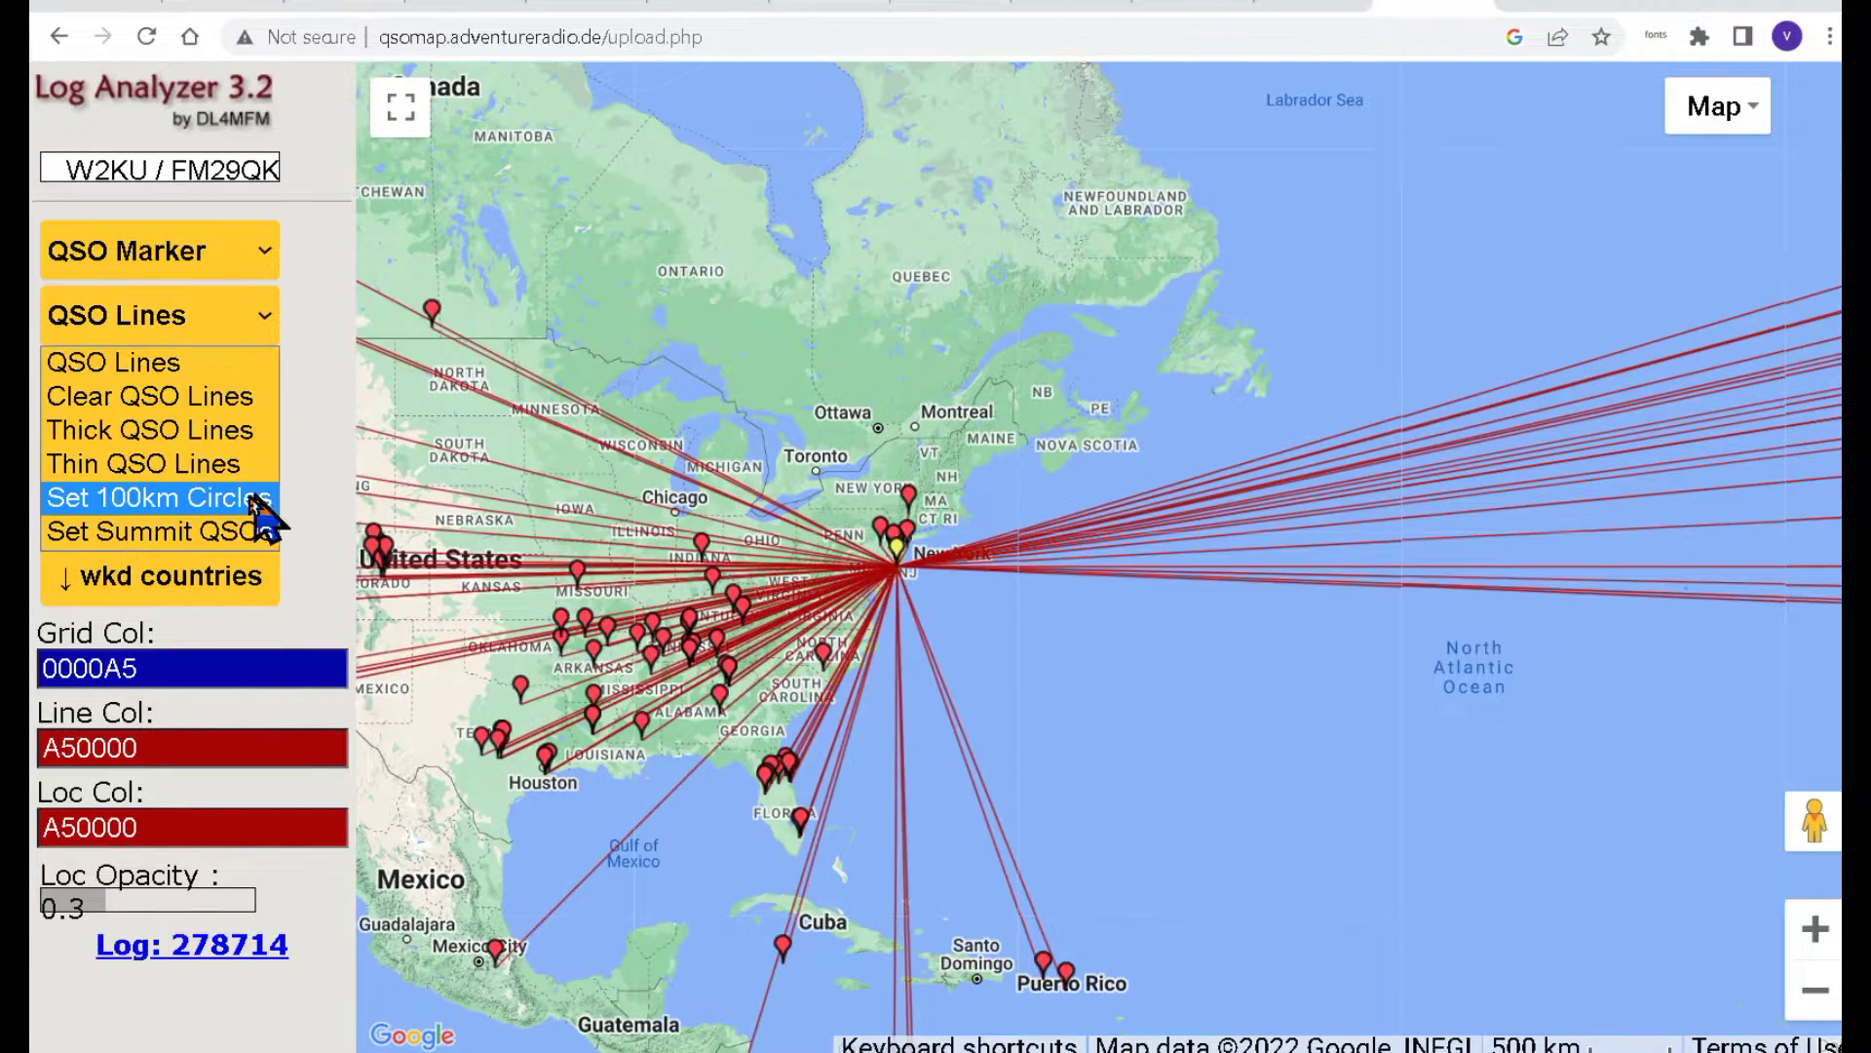
left_click(197, 507)
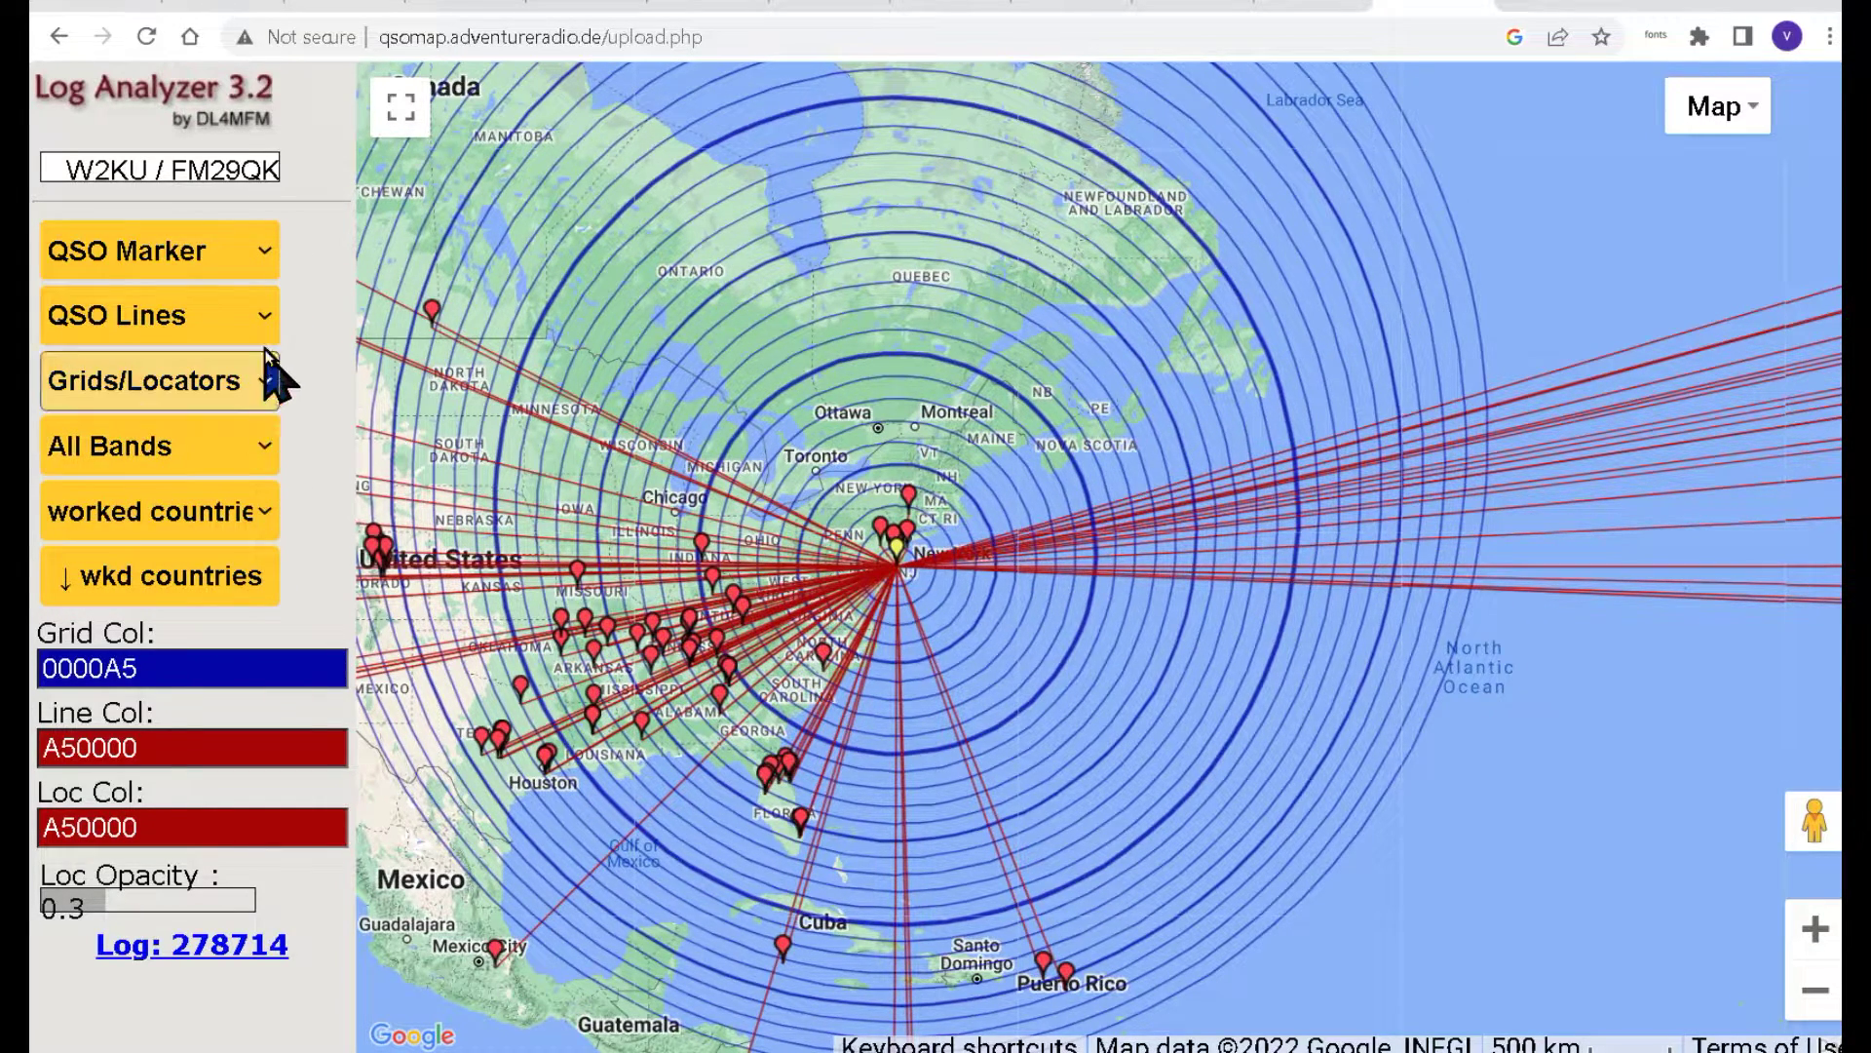
left_click(262, 449)
left_click(260, 488)
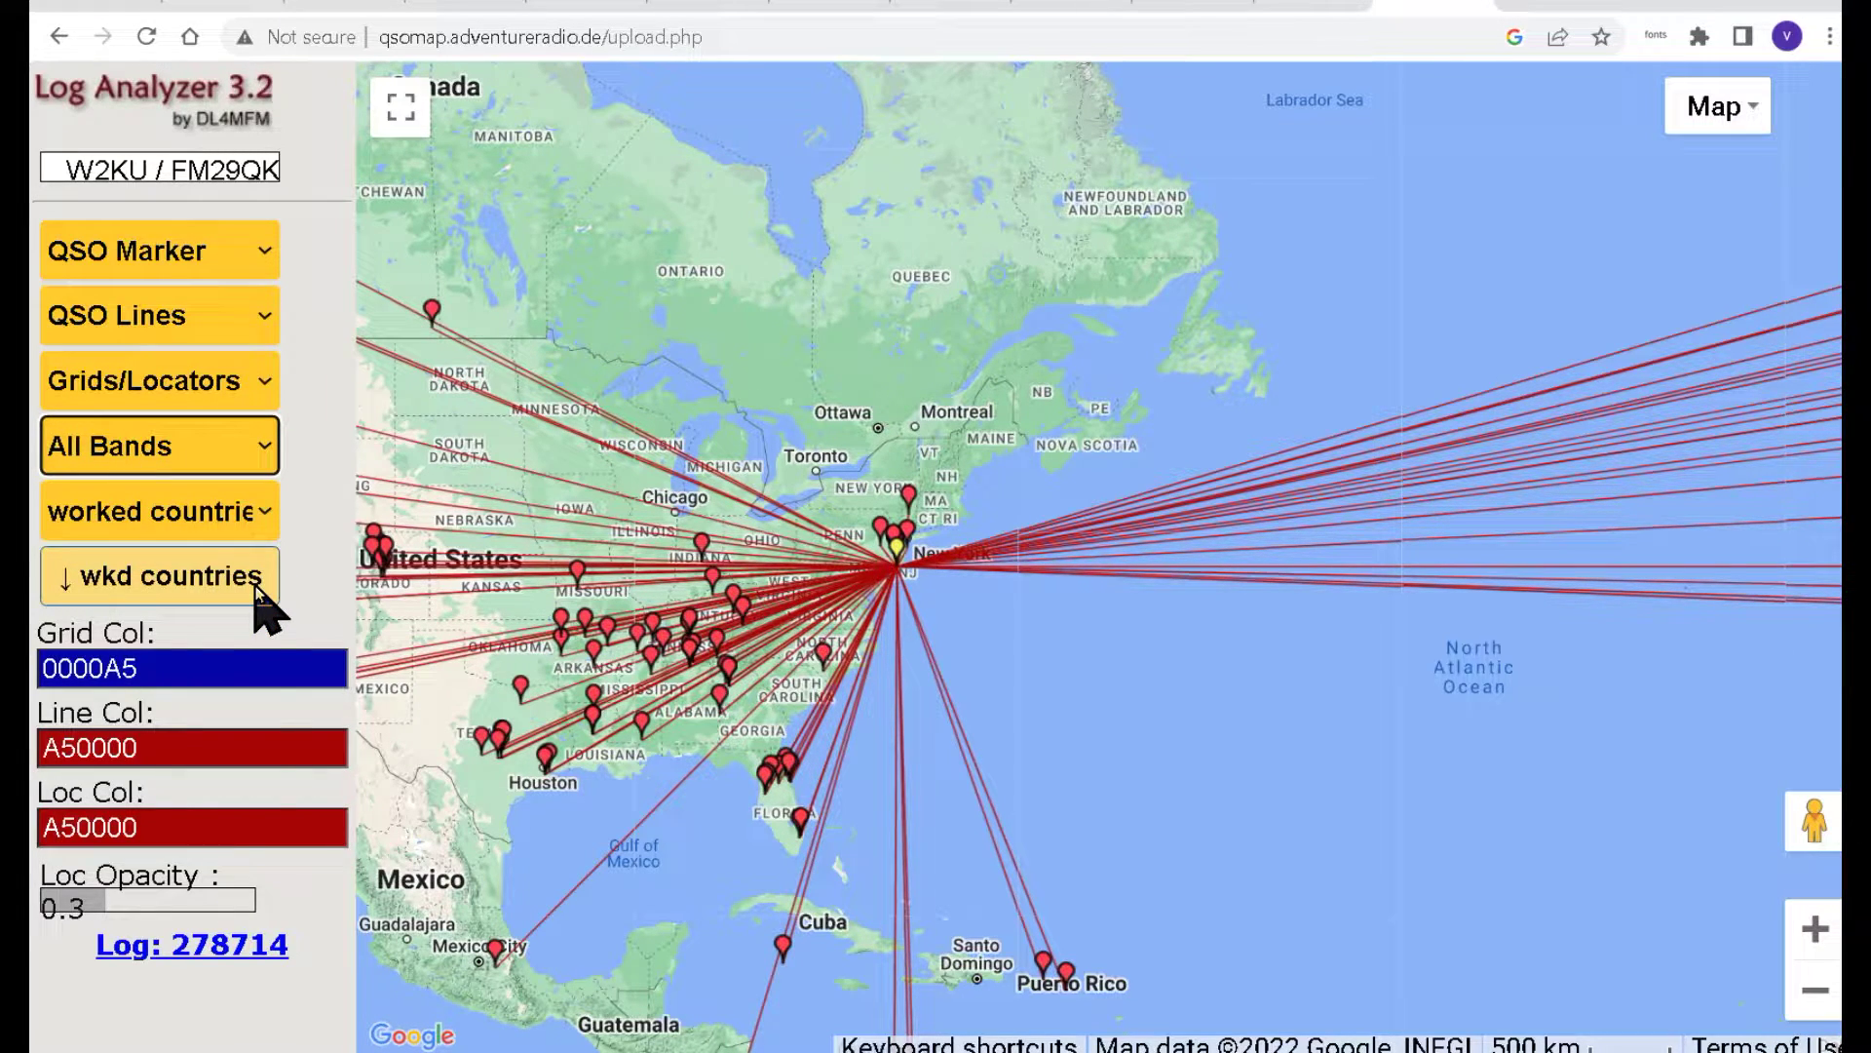
Display the list of 77 worked grid squares, then close it.
left_click(244, 512)
left_click(195, 763)
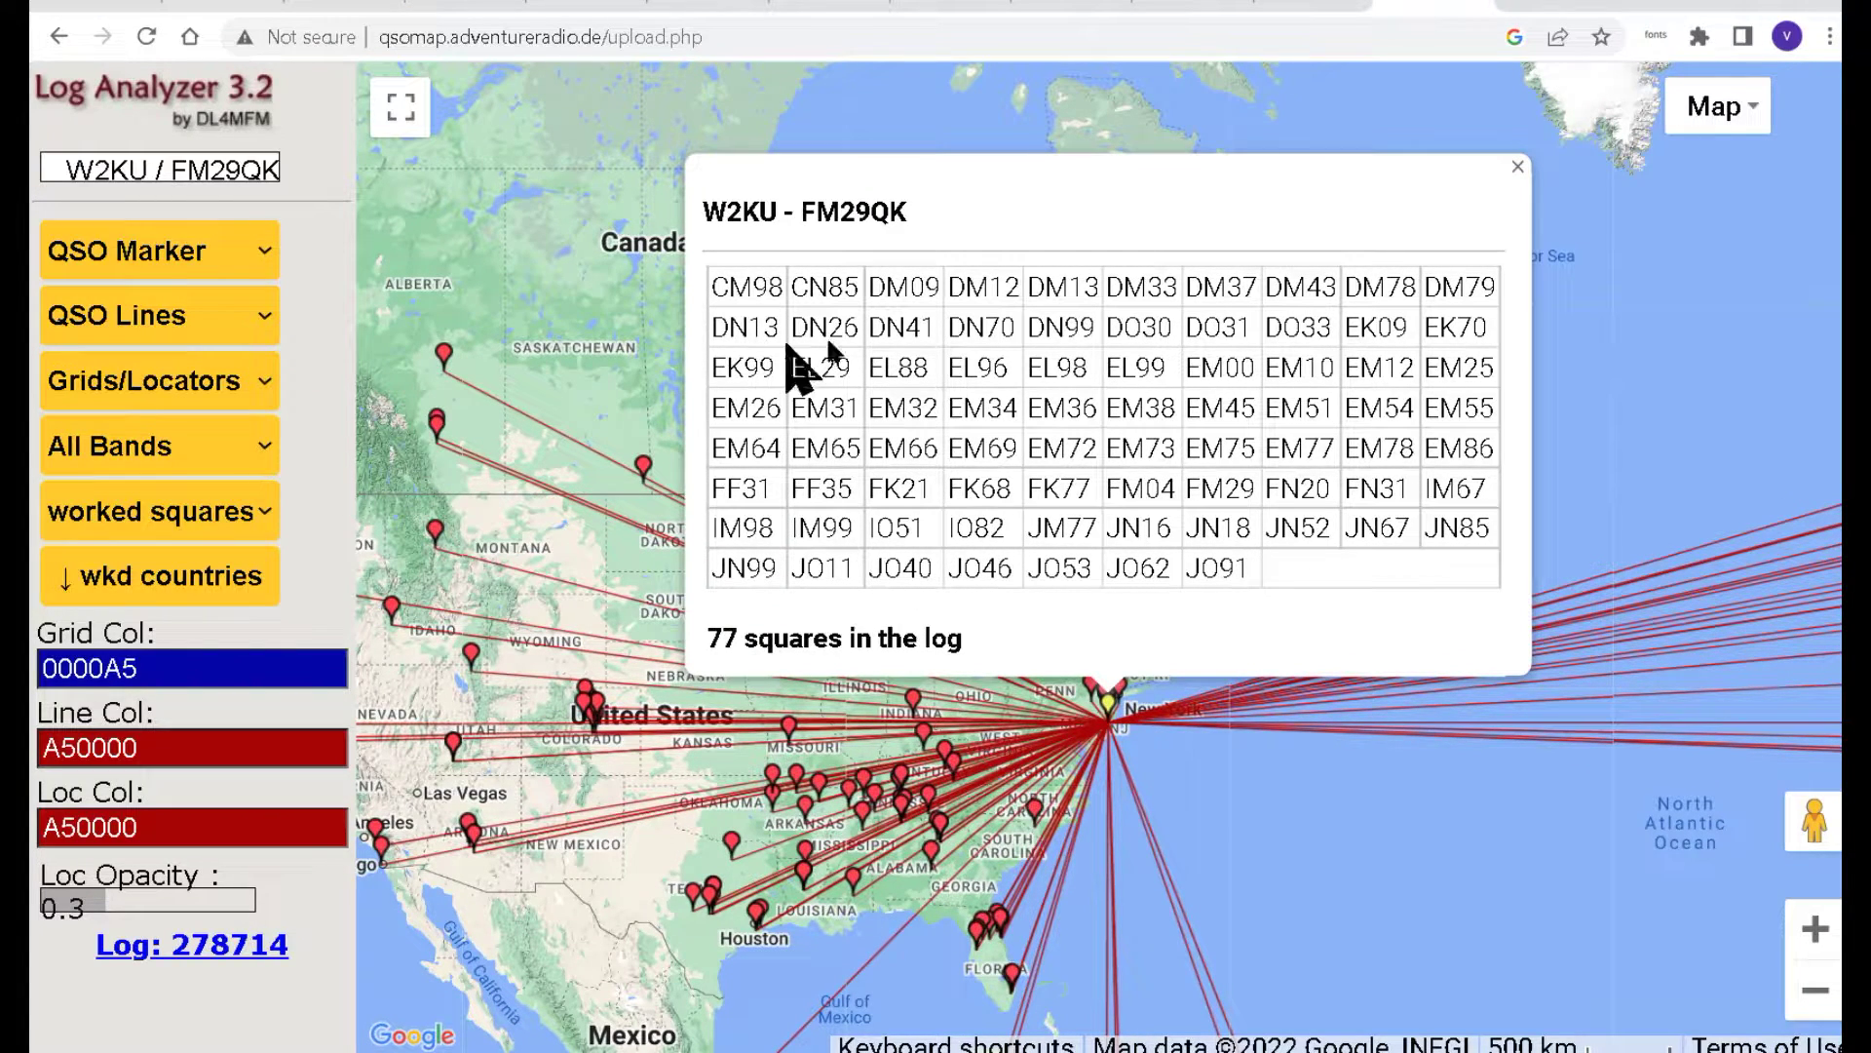
left_click(1516, 171)
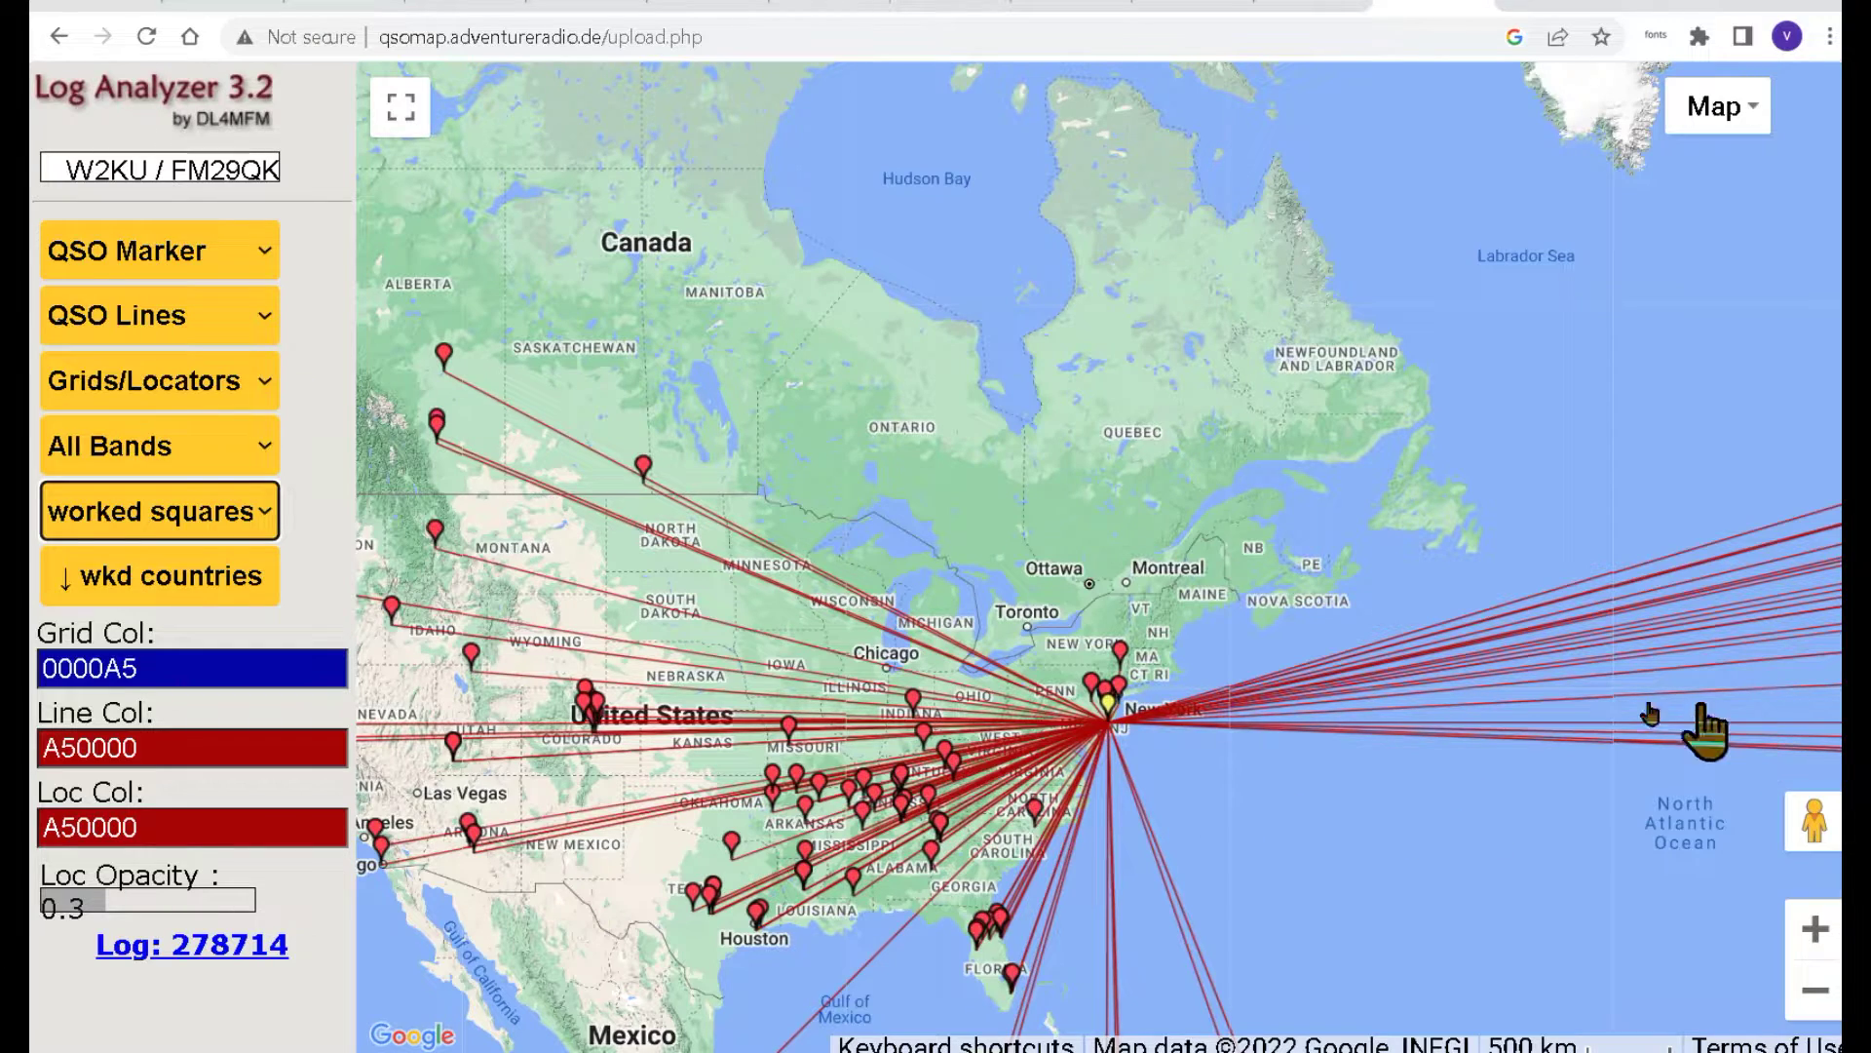
left_click(1738, 106)
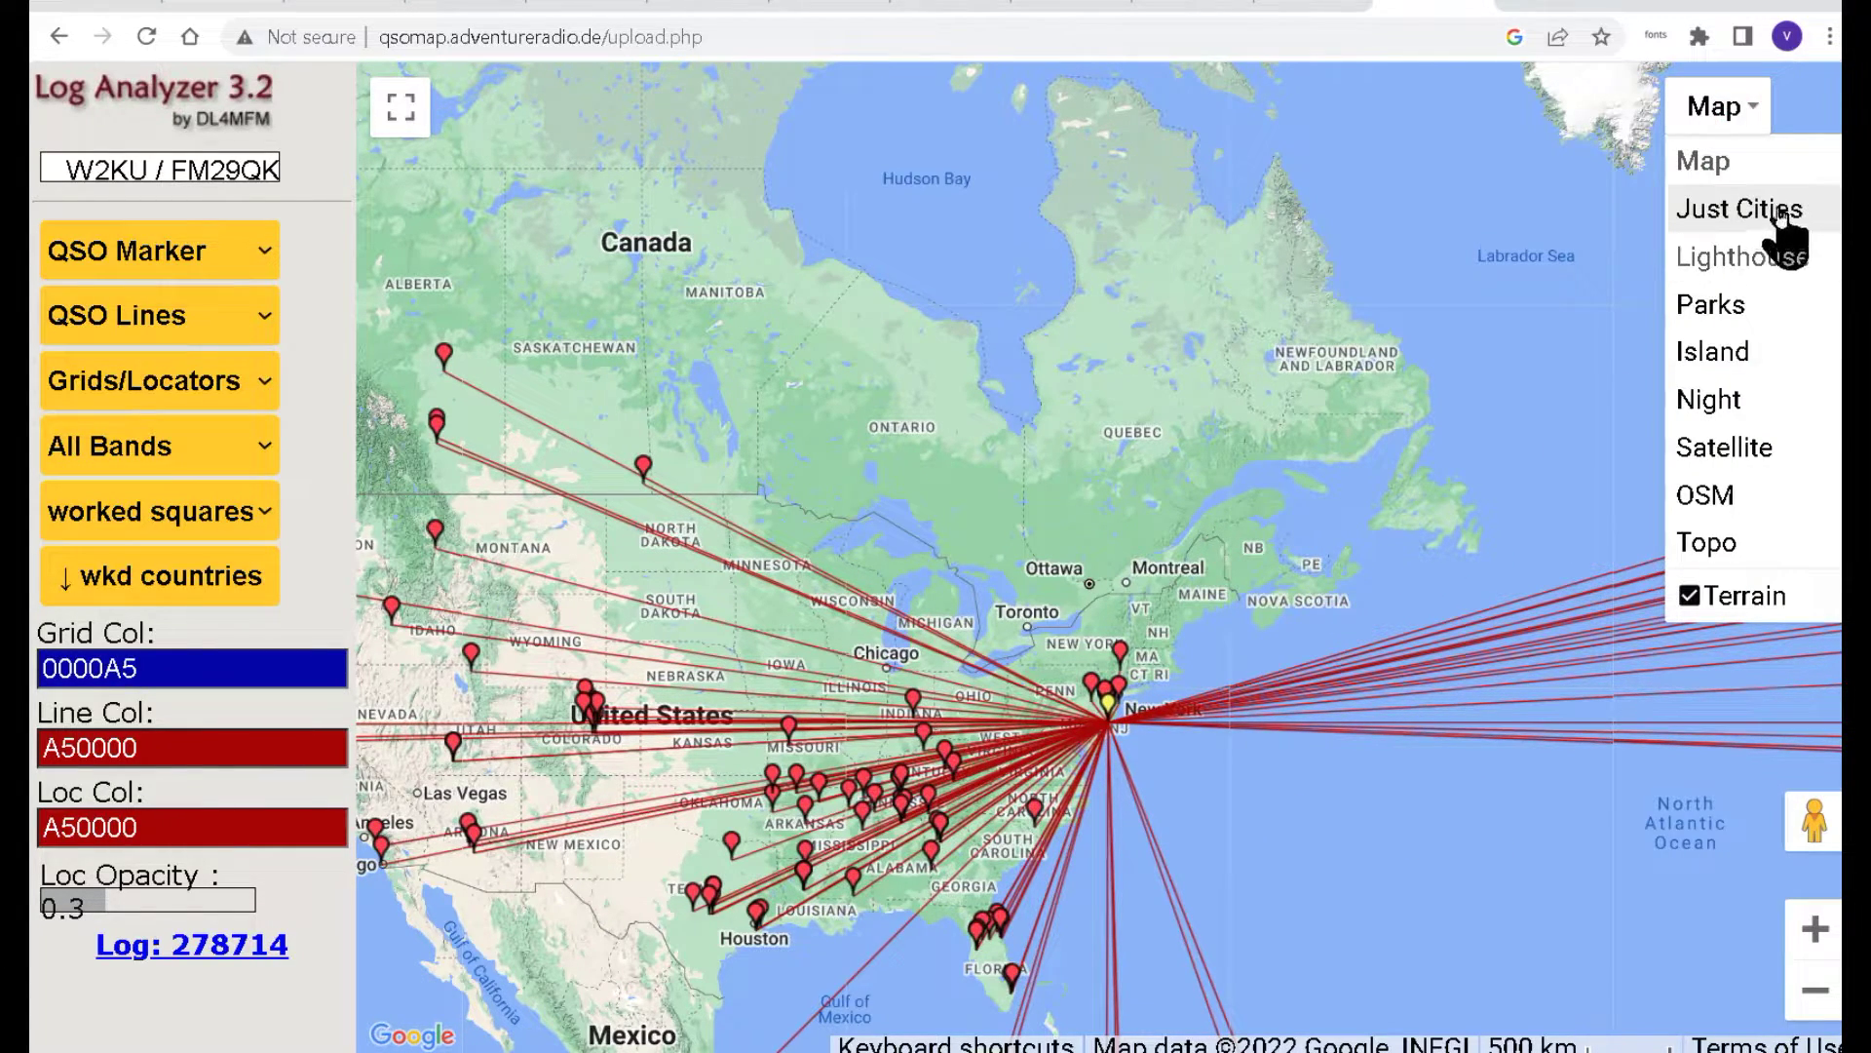
Preview Just Cities, Night and Satellite base maps, settling on Topo.
left_click(1776, 209)
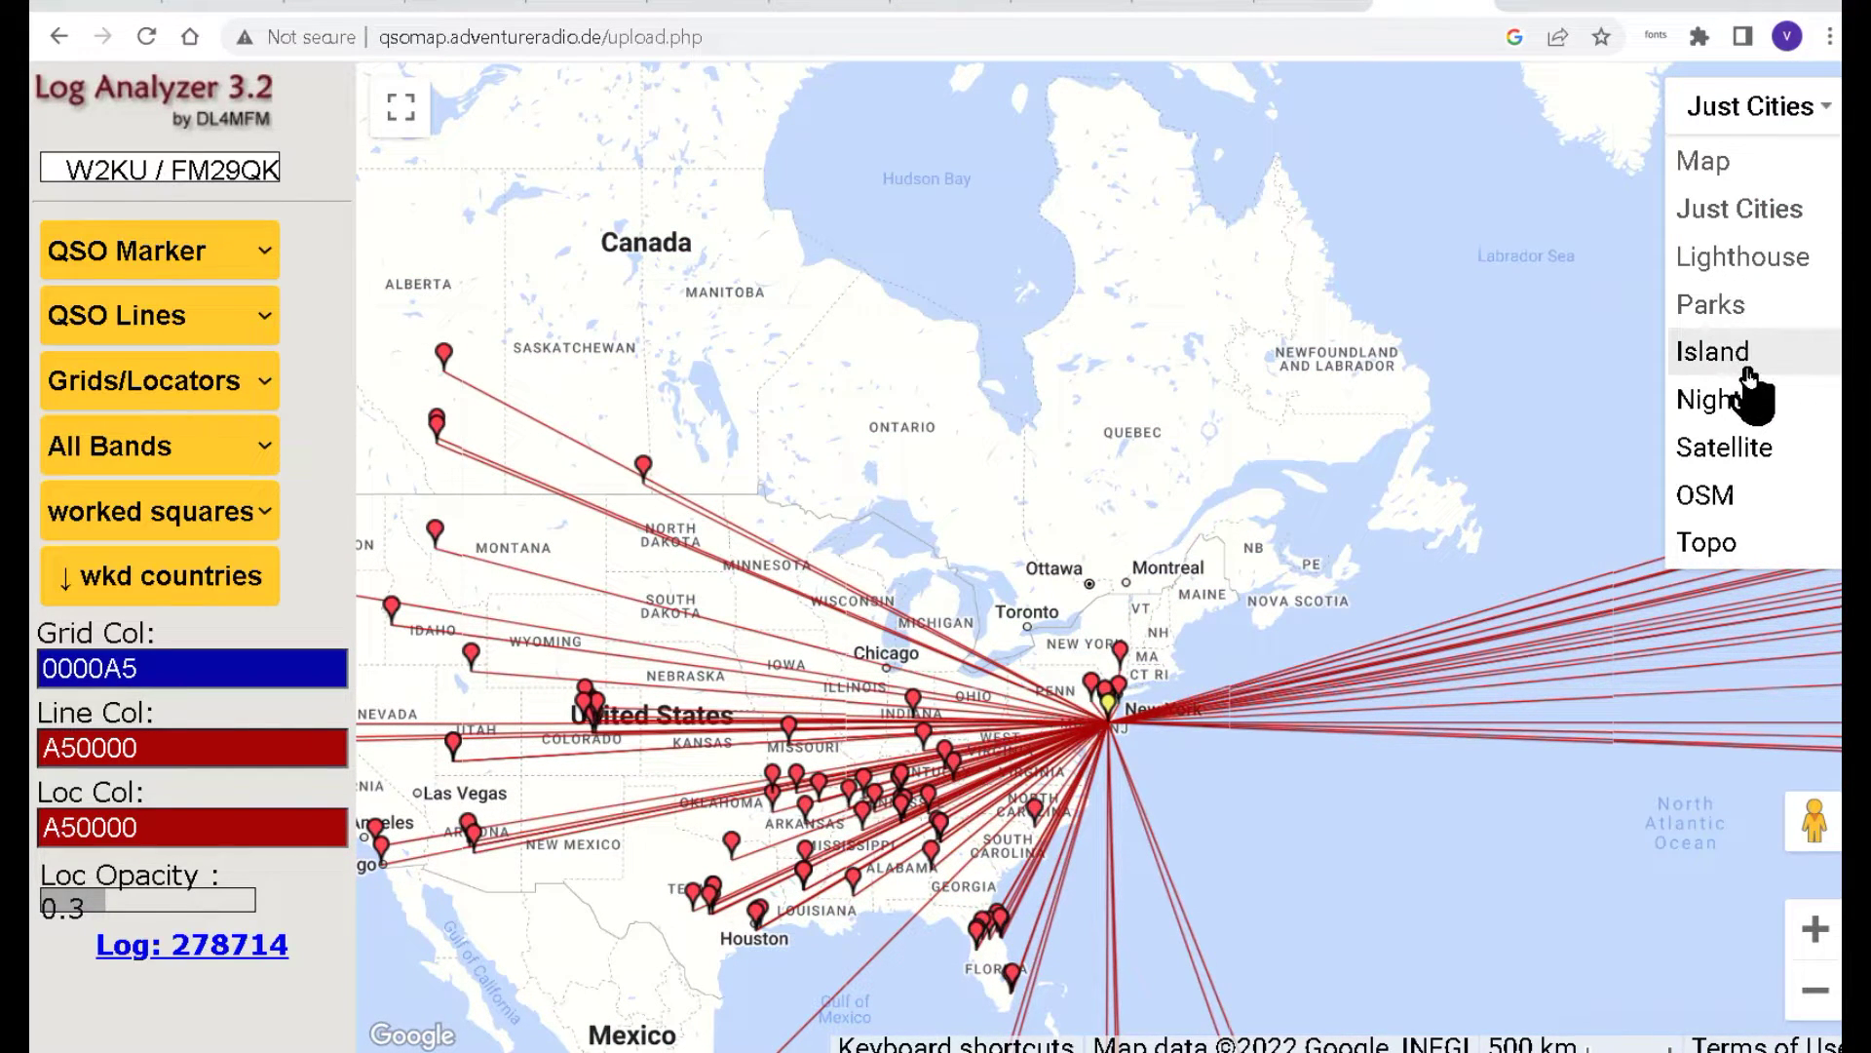
left_click(1754, 407)
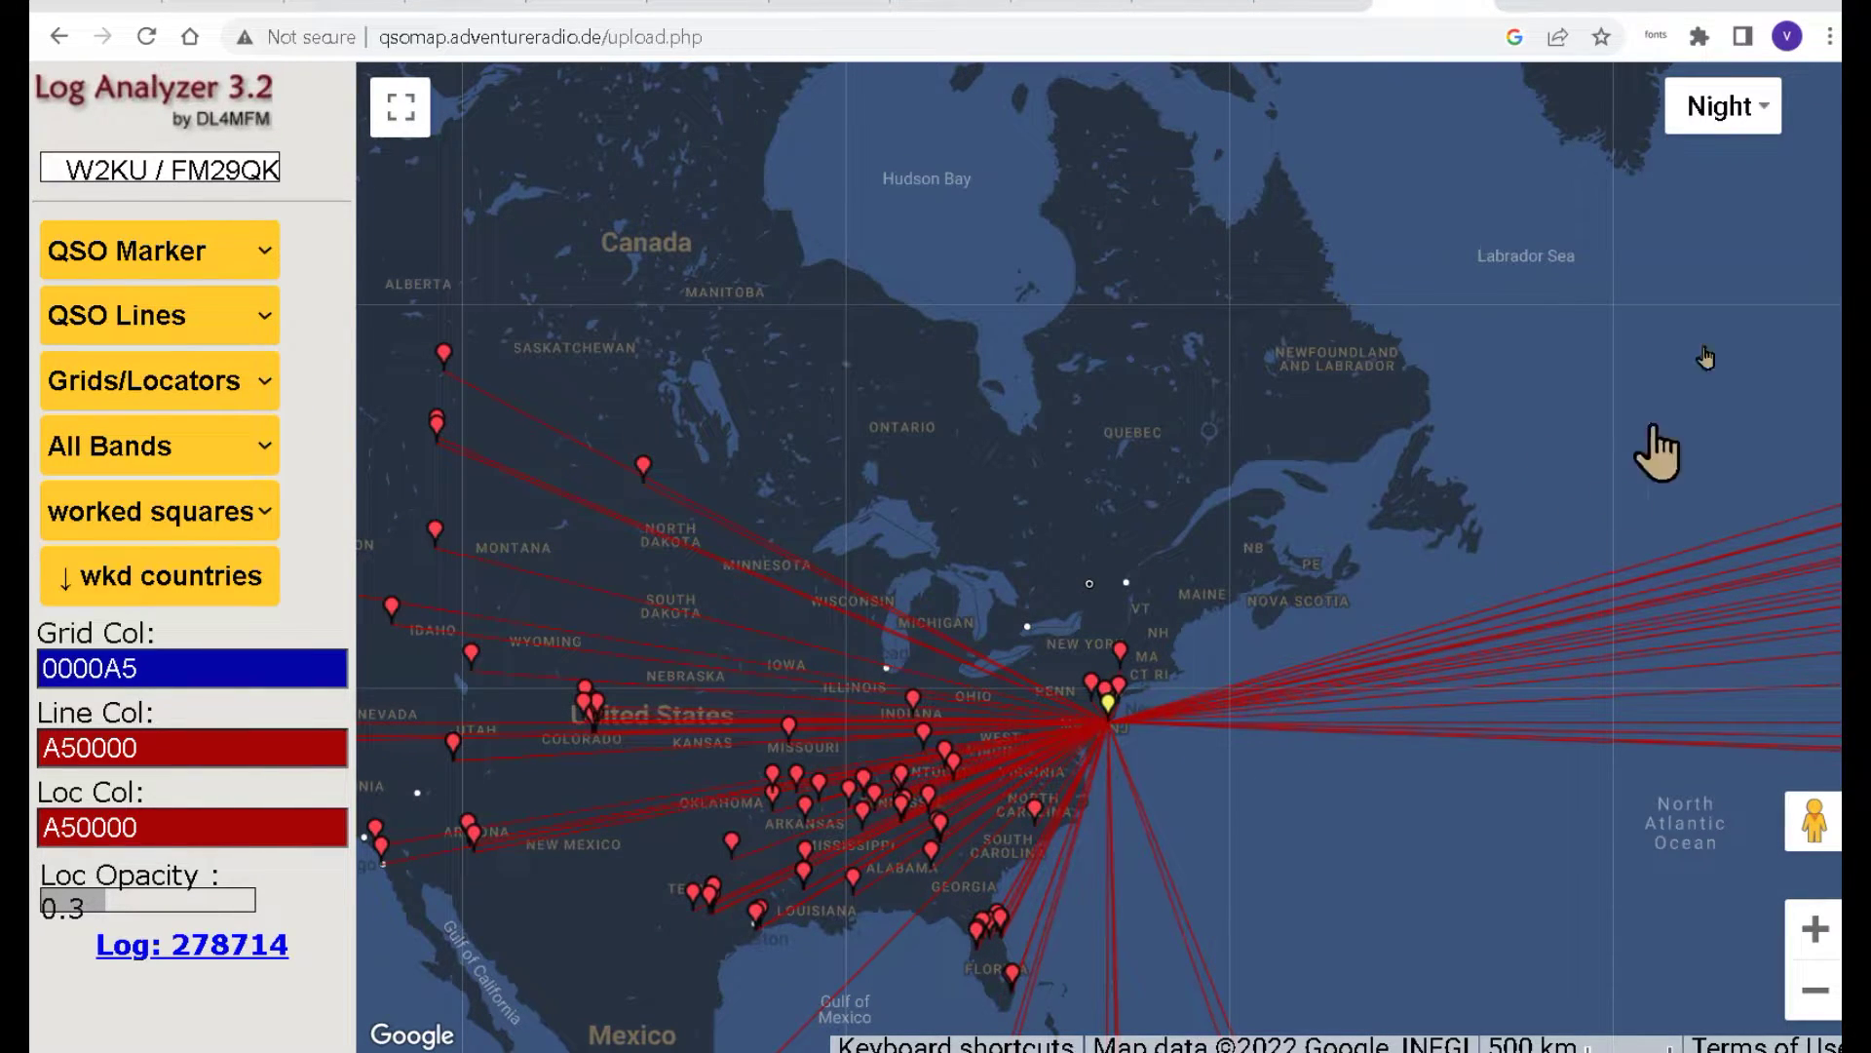
left_click(1754, 107)
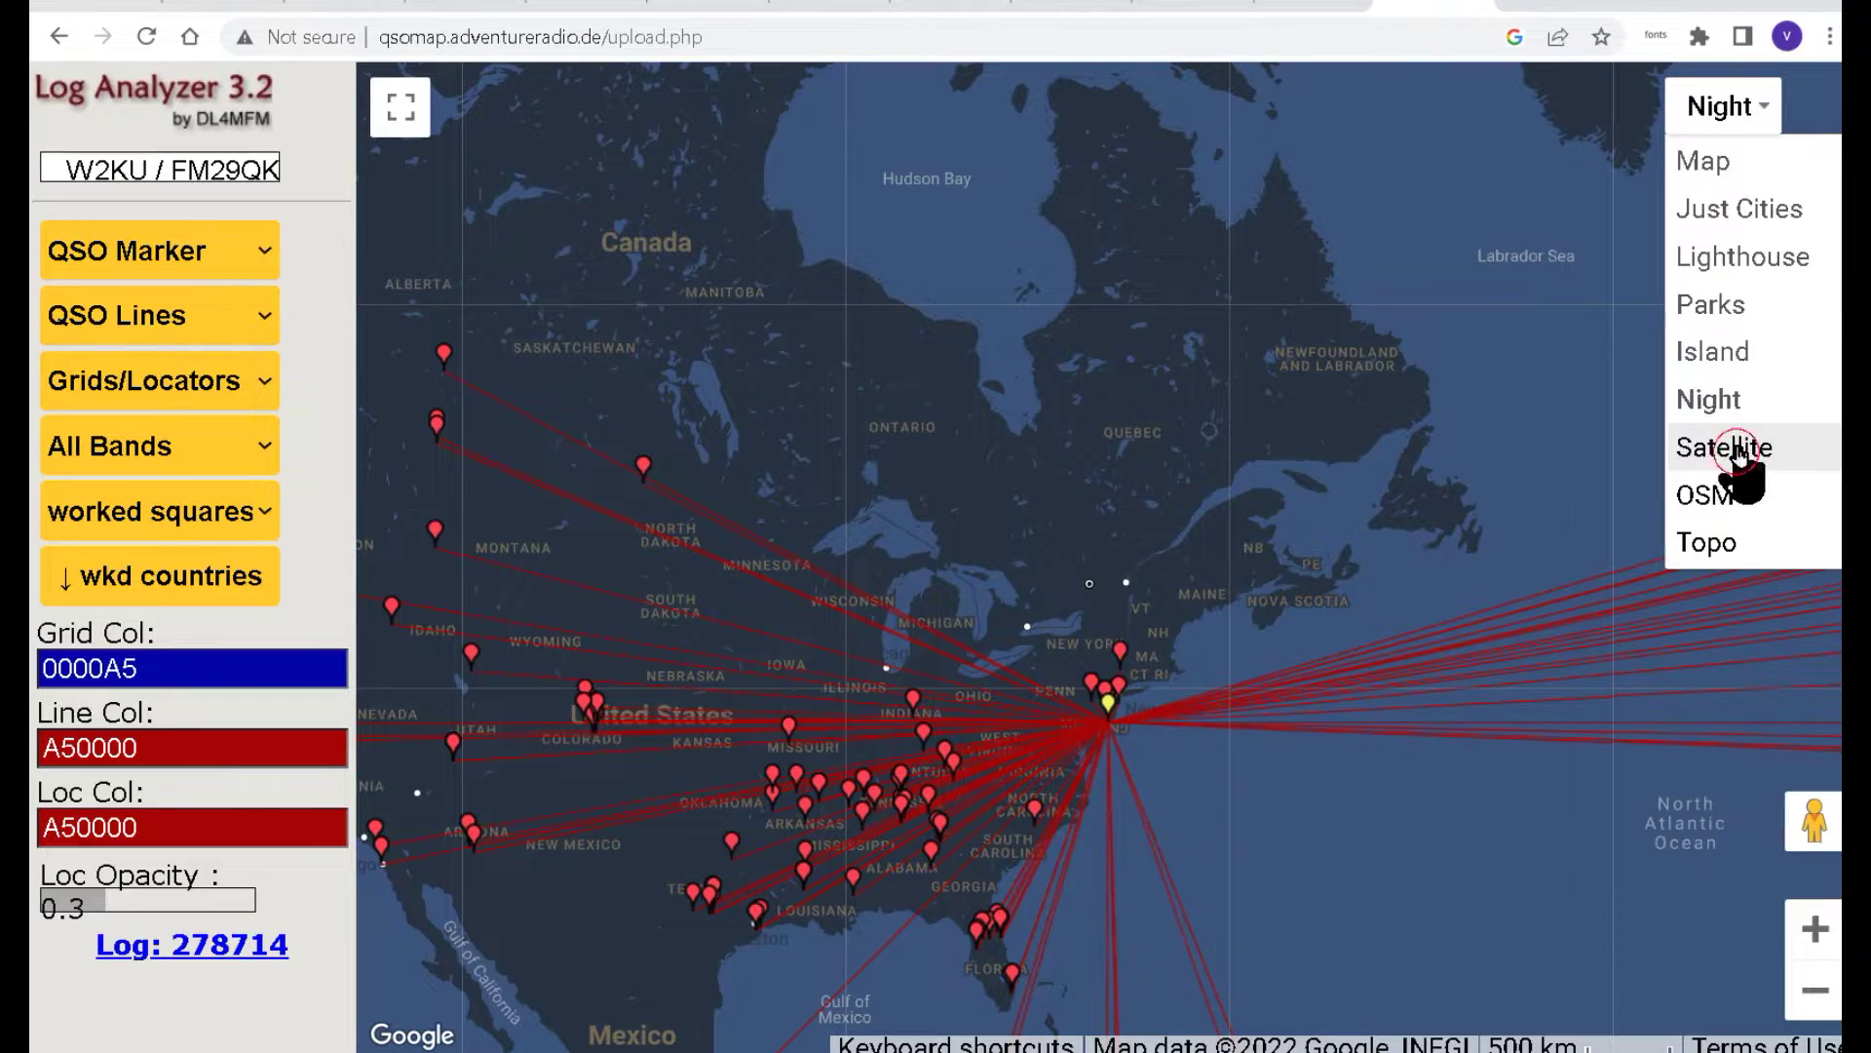
left_click(1730, 450)
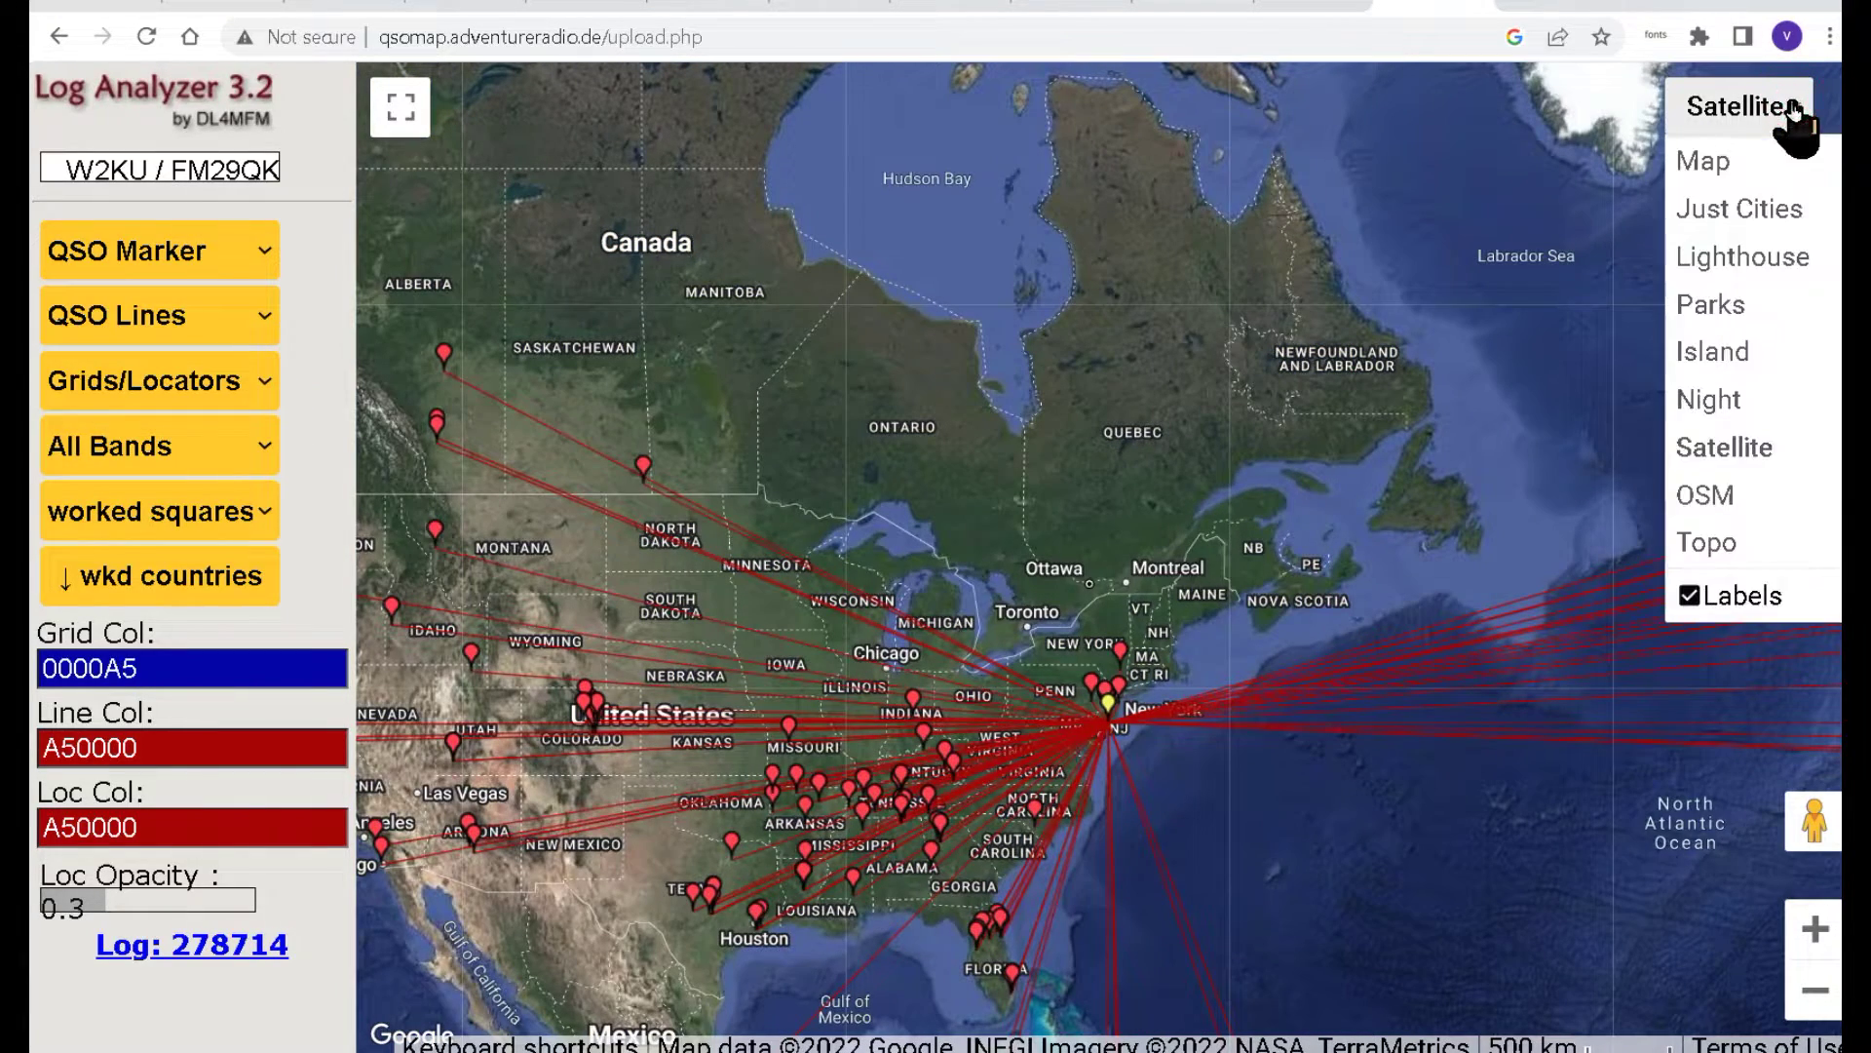
left_click(1727, 544)
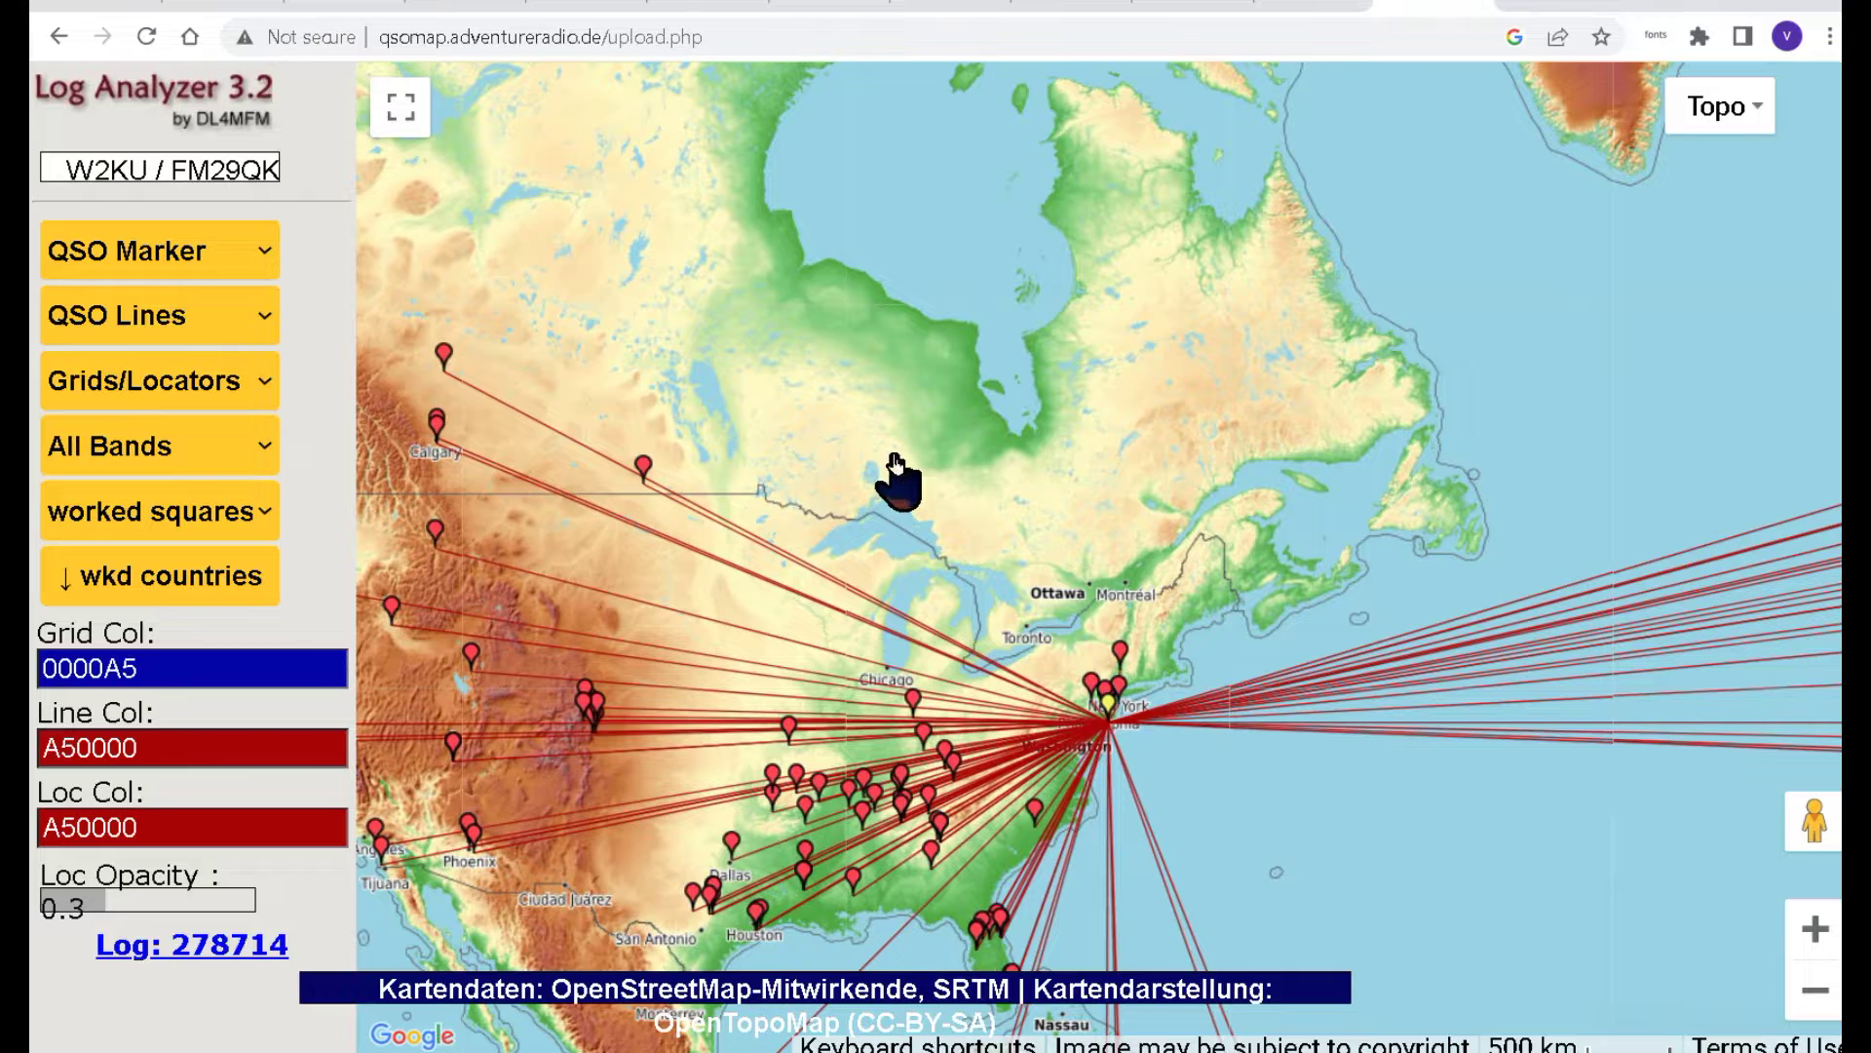
Pan the Topo map to frame the continental US and reopen the map-type list.
triple_click(718, 495)
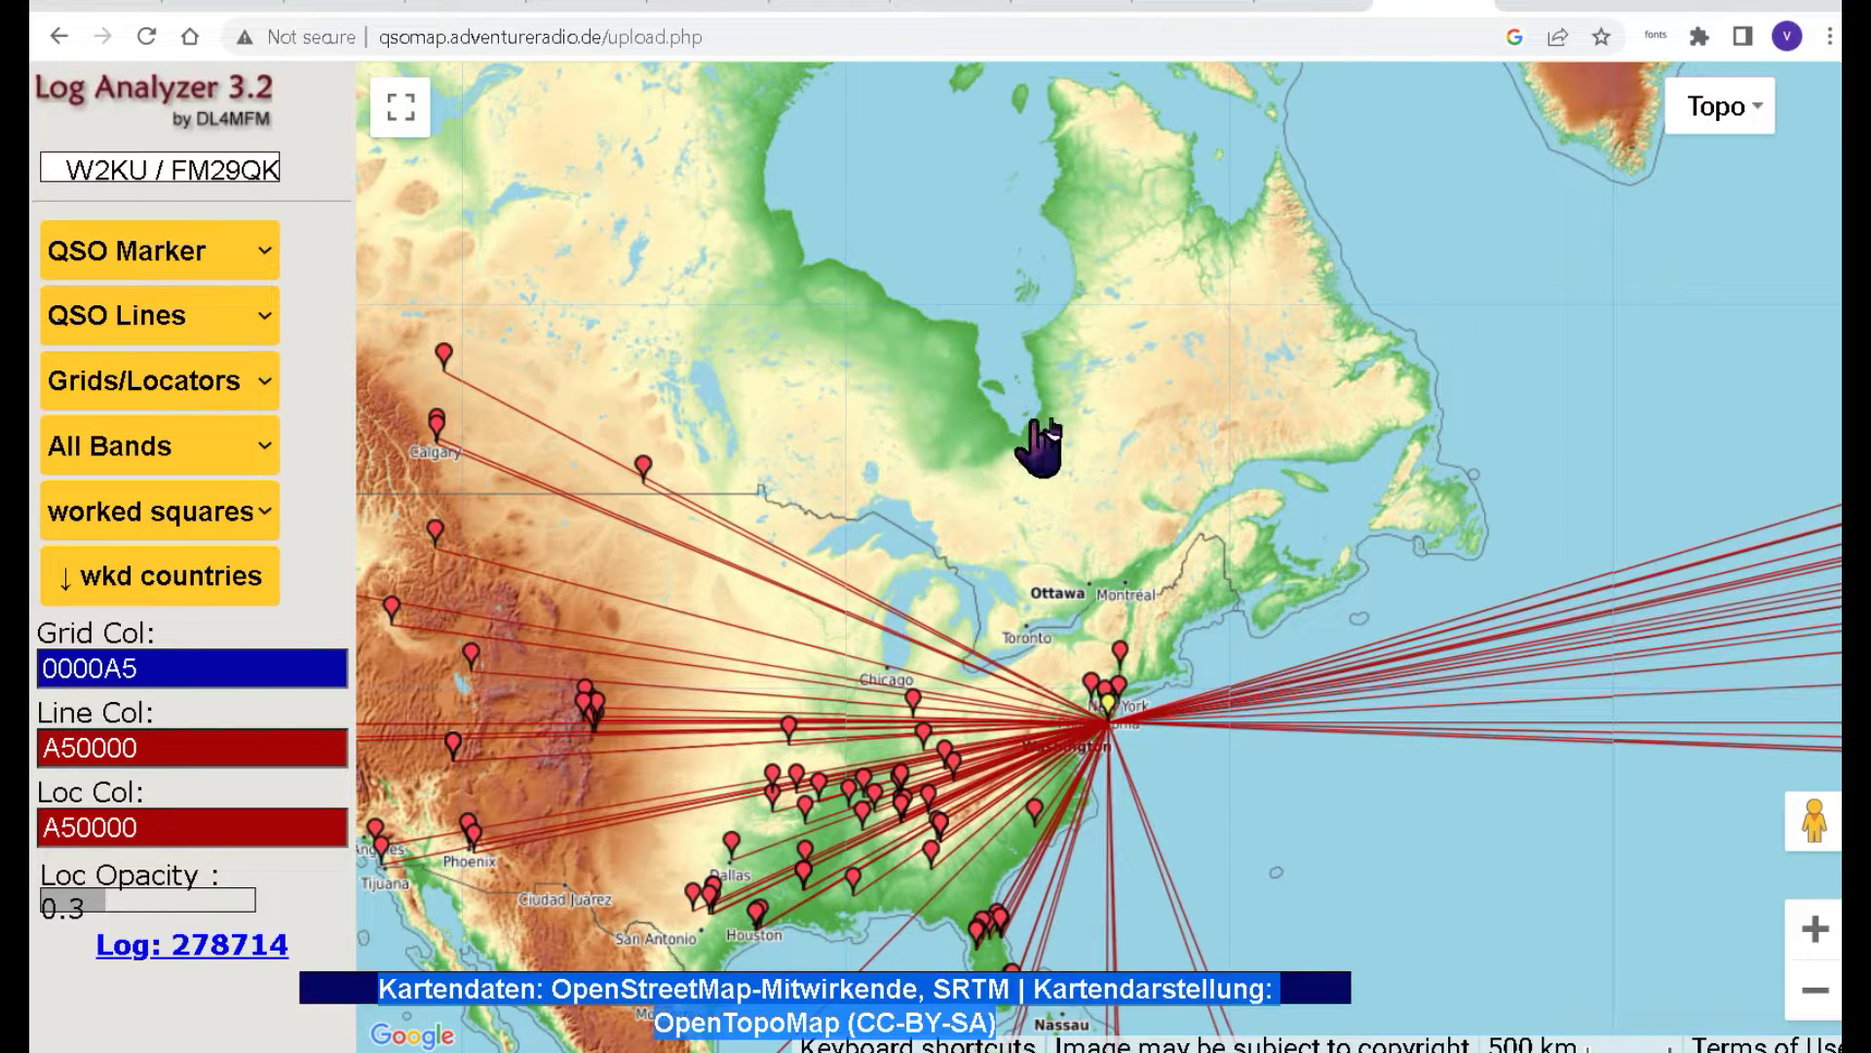
left_click_drag(1044, 494, 1242, 345)
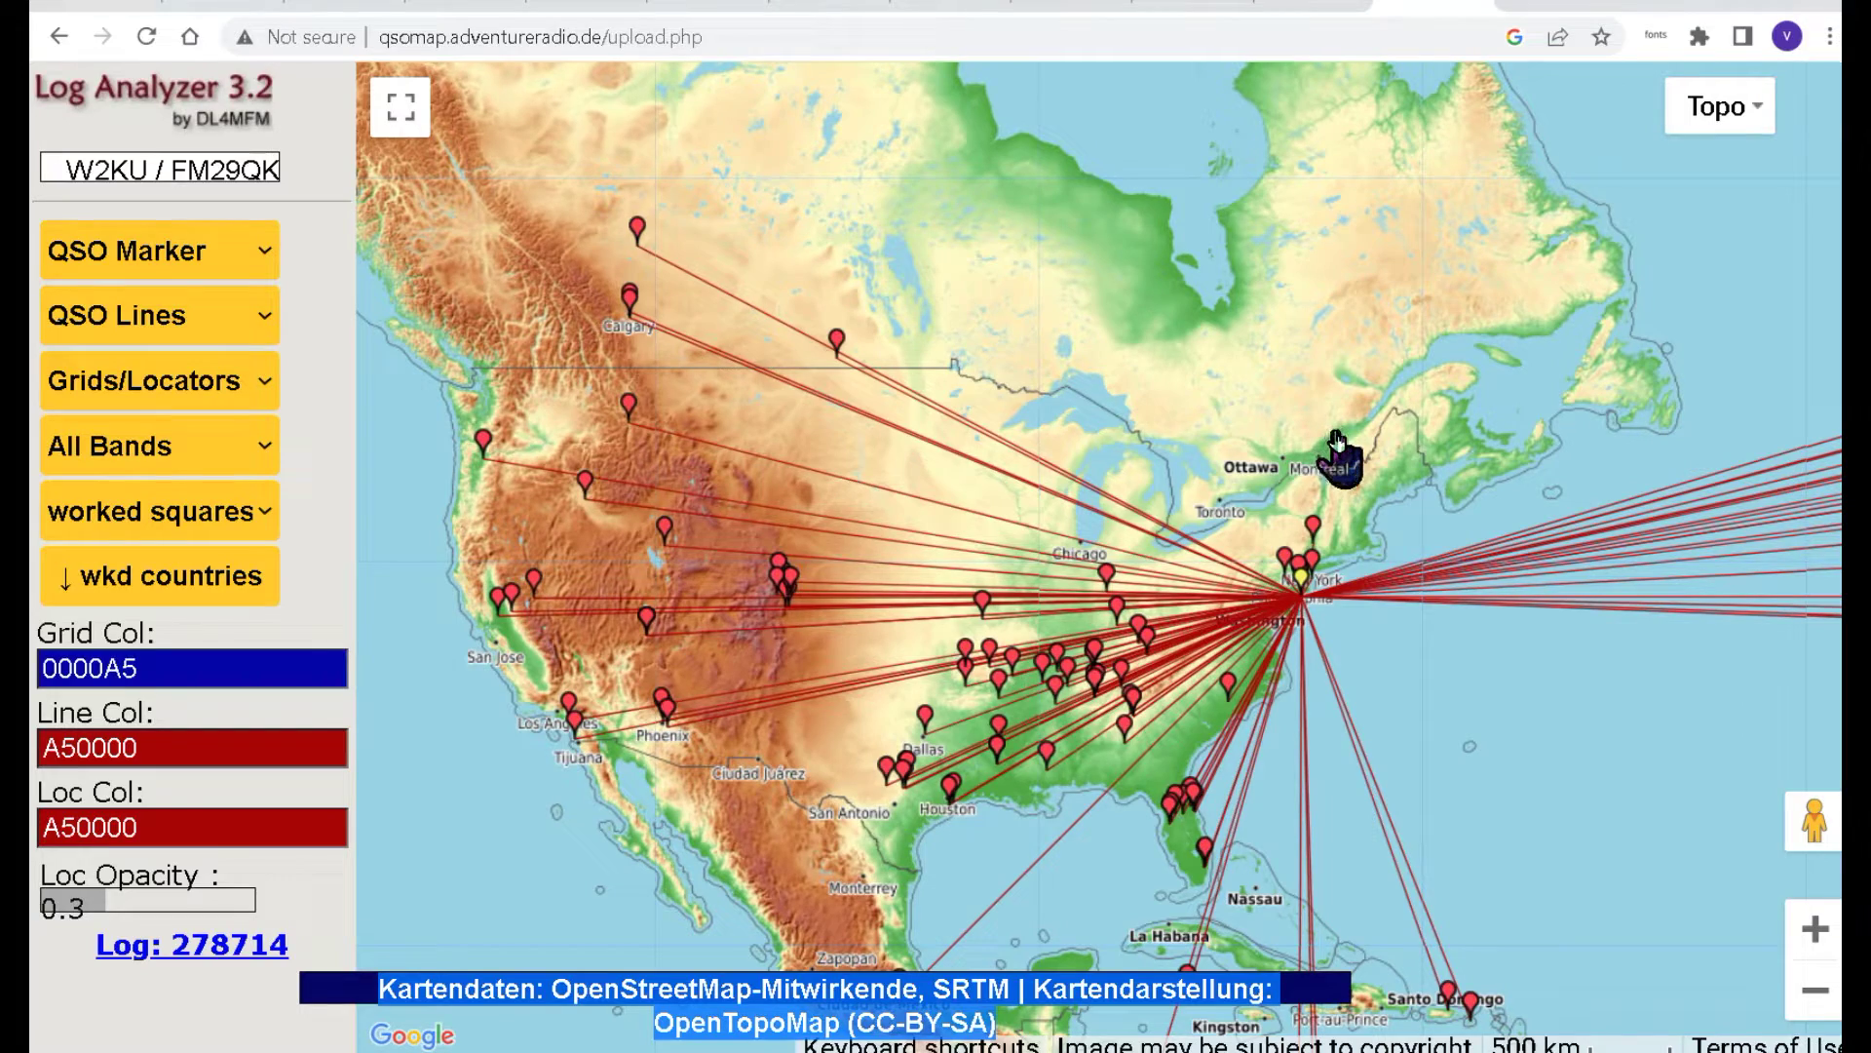
scroll(1342, 444, "down", 2)
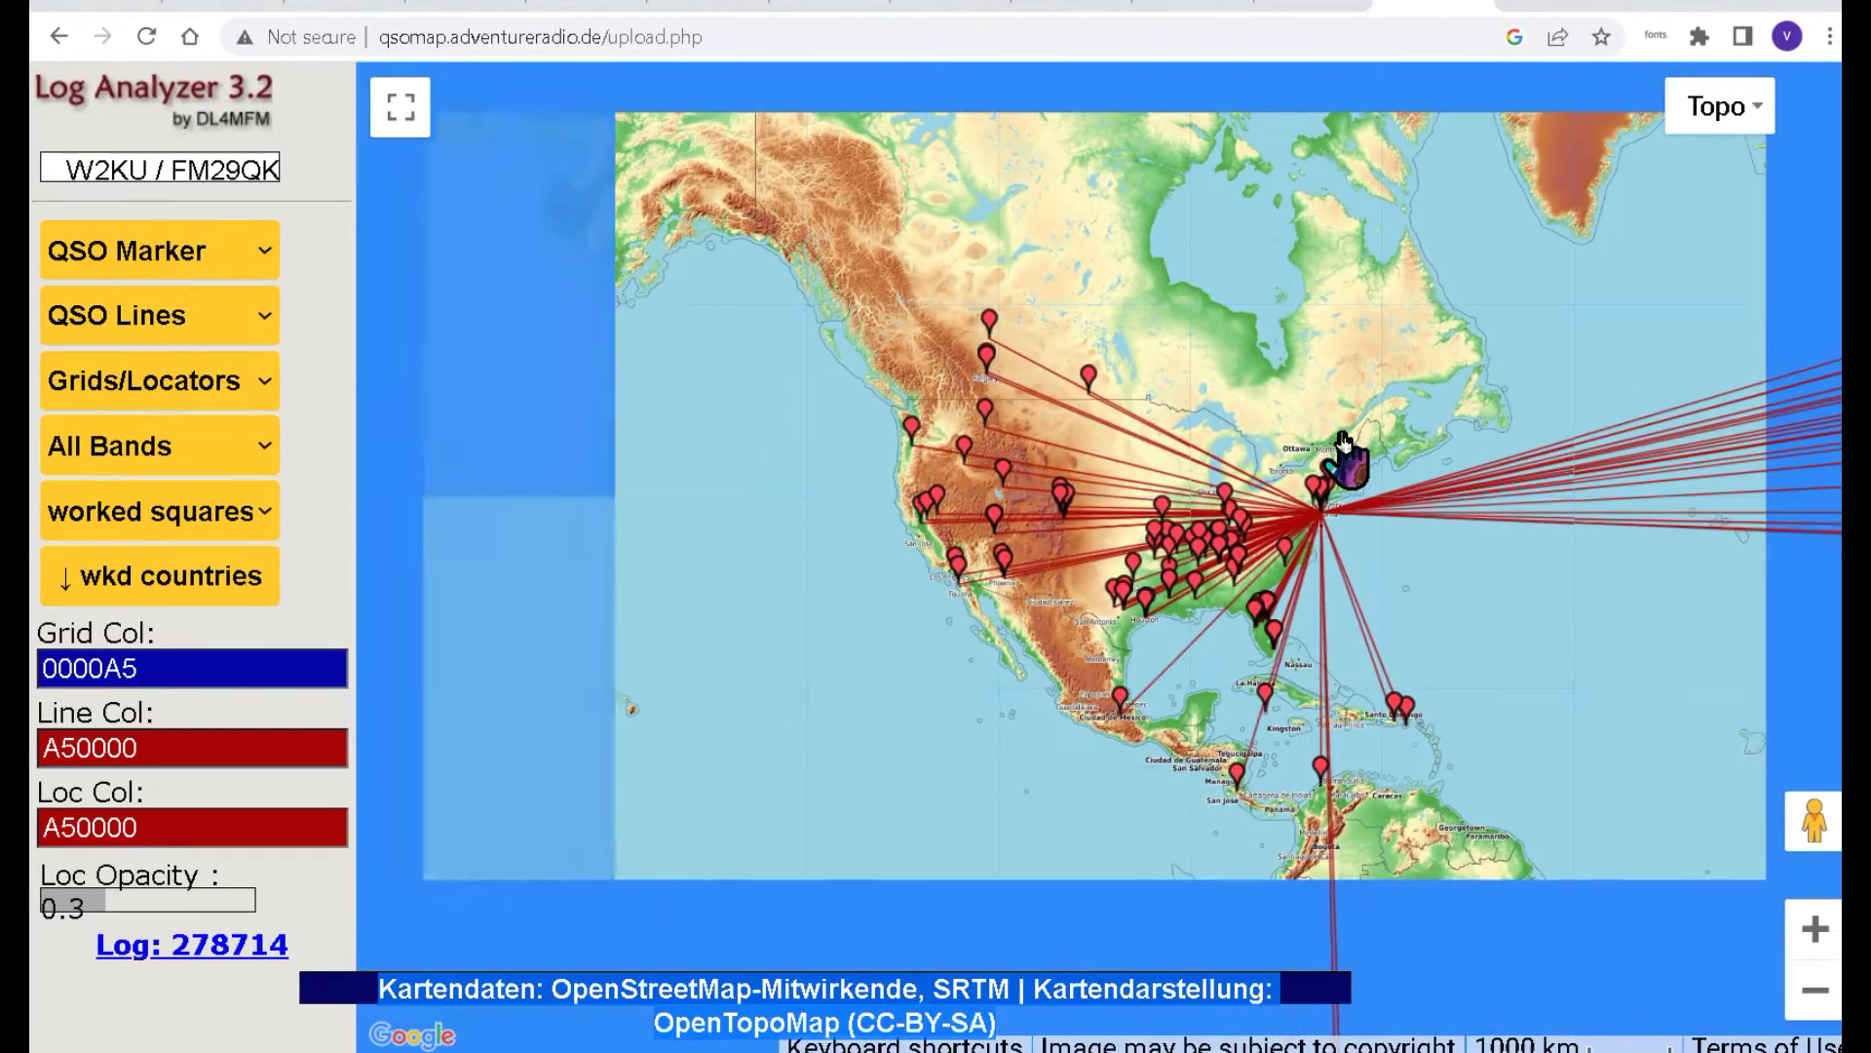
scroll(1345, 451, "up", 1)
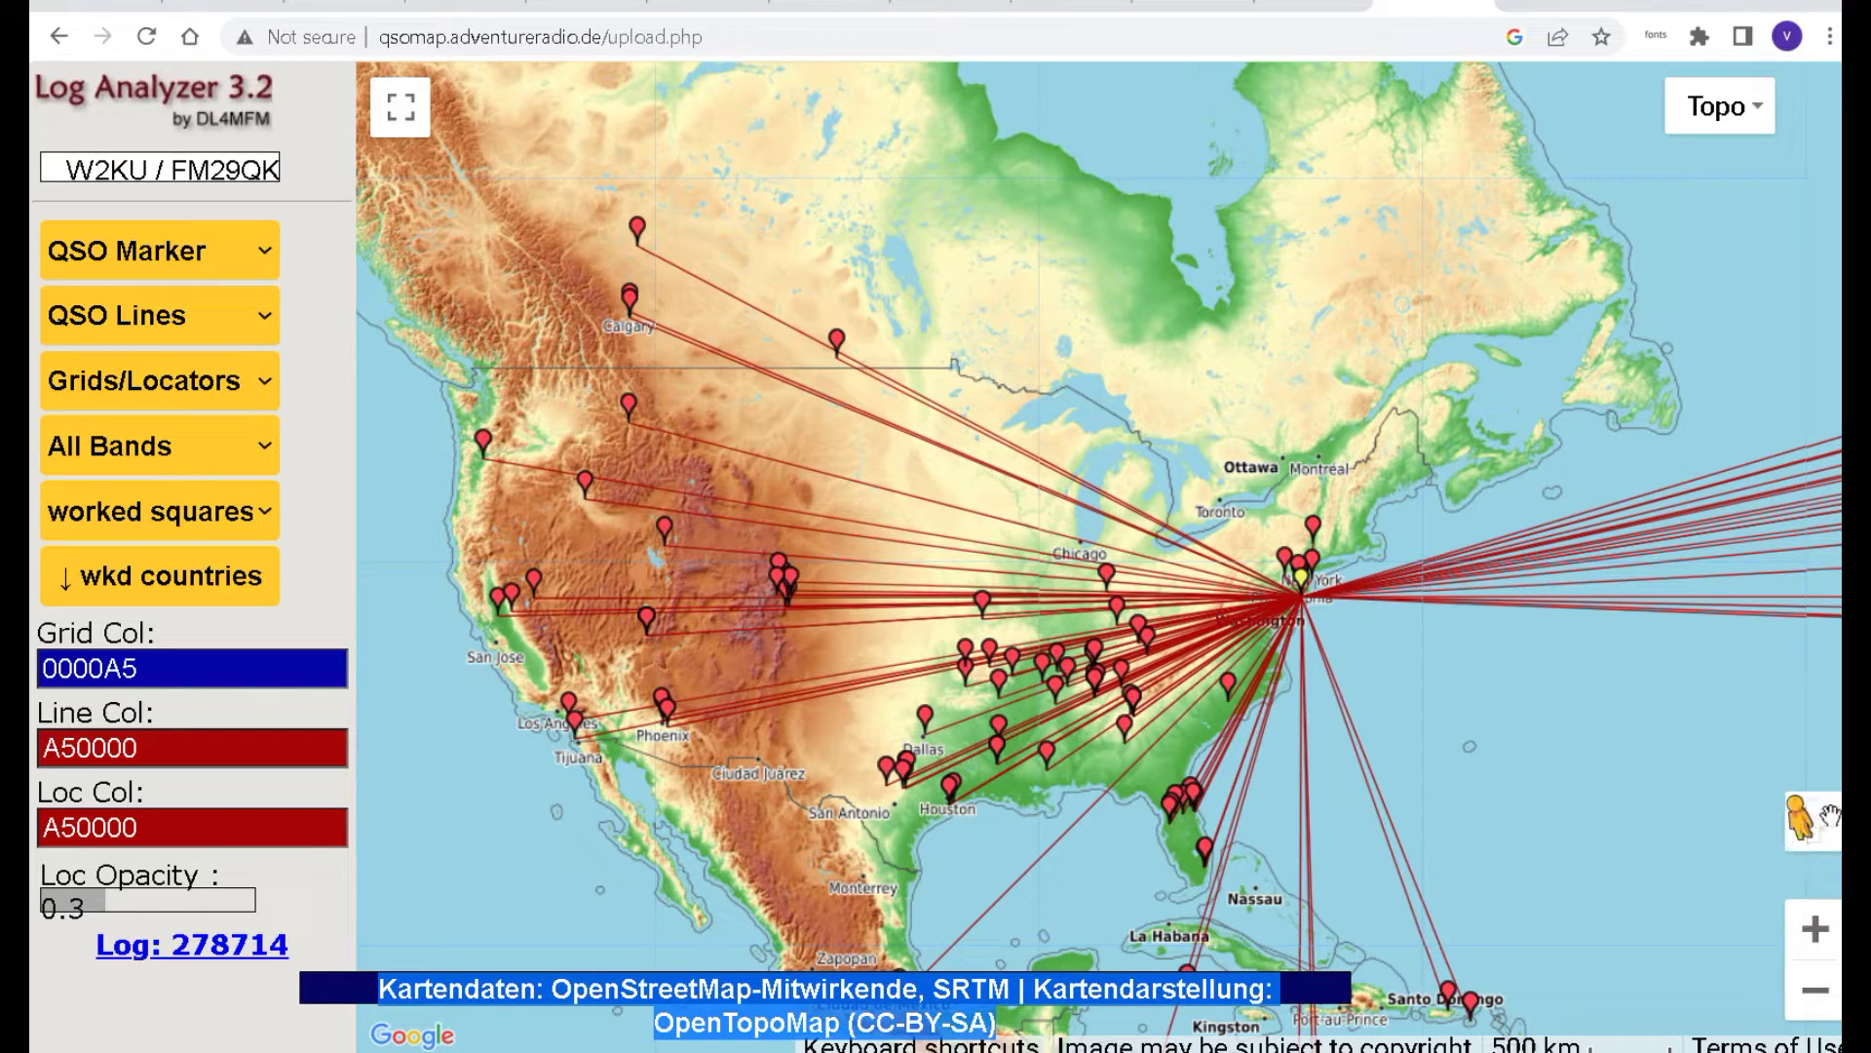
left_click_drag(1815, 826, 1657, 146)
left_click(1717, 106)
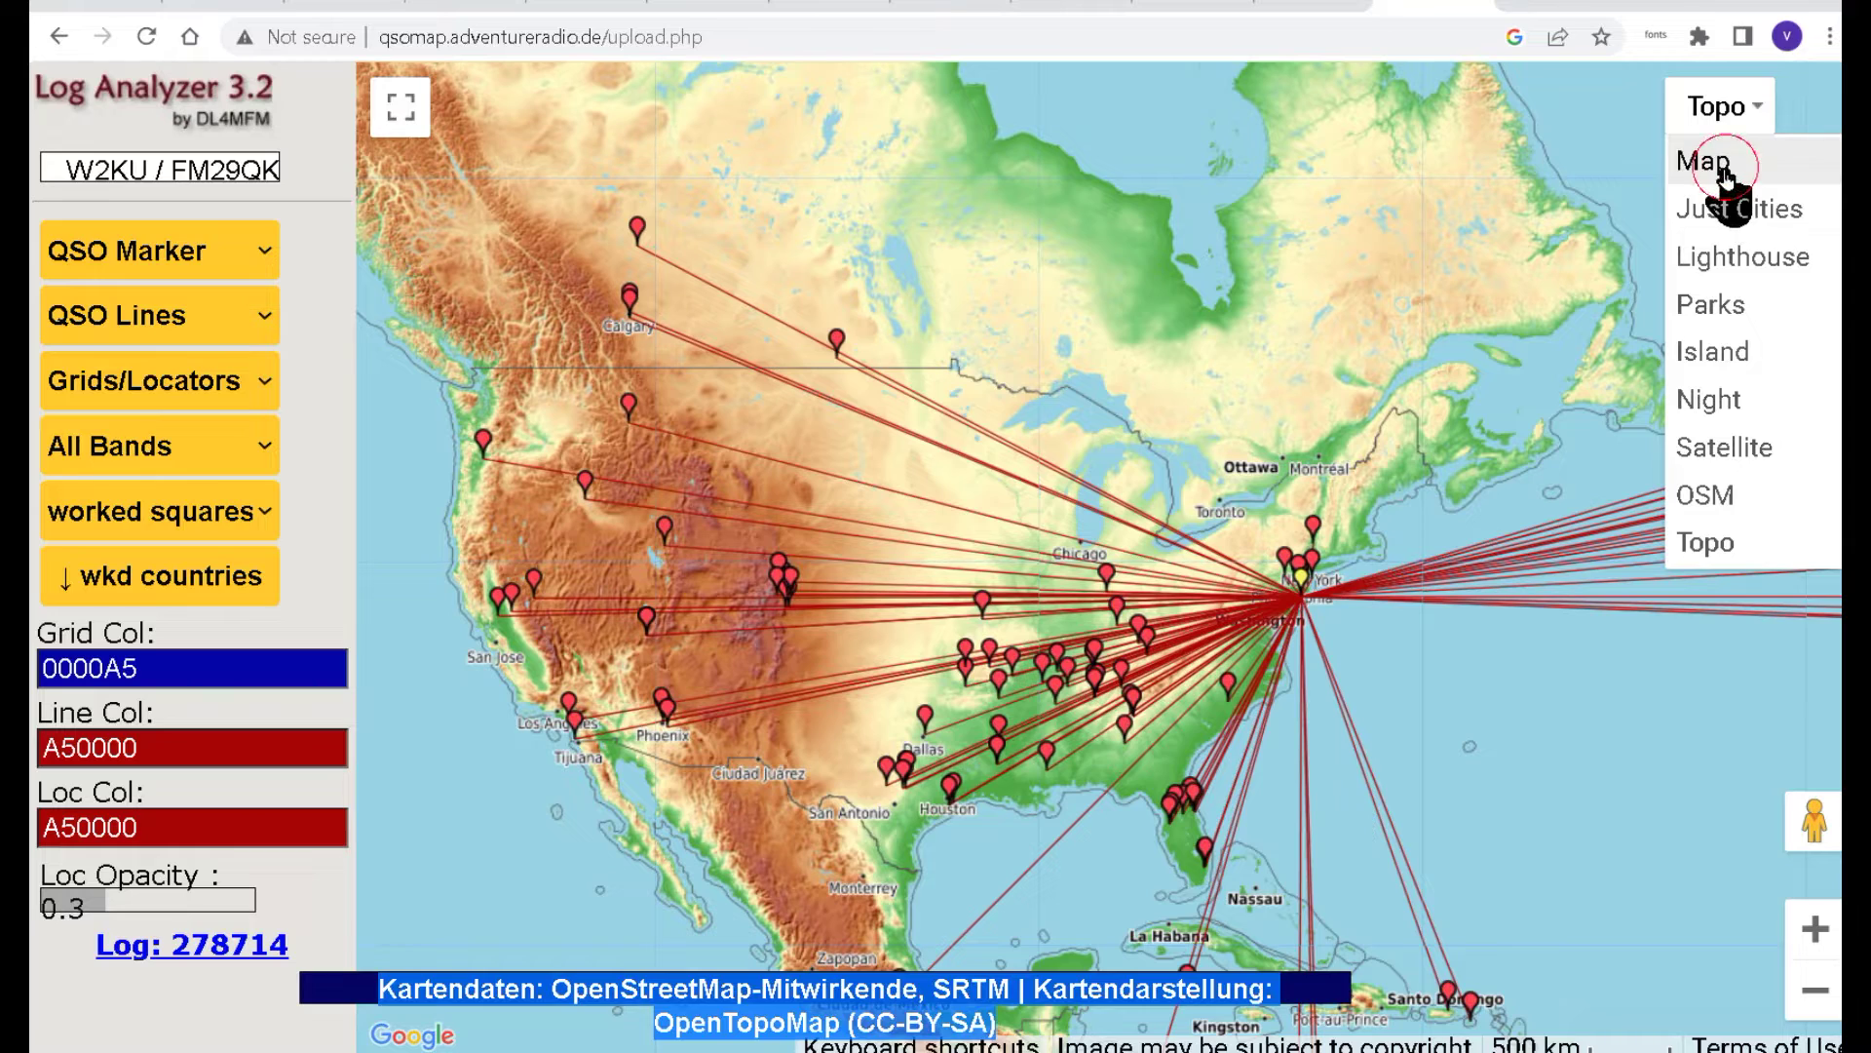